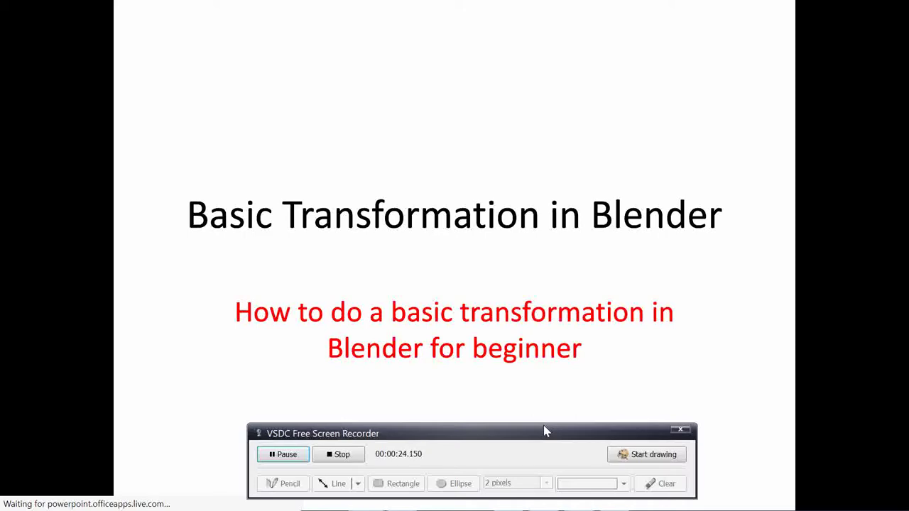
# Leave the presentation's slide show, launch Blender from the desktop and dismiss its splash screen.
pyautogui.click(547, 405)
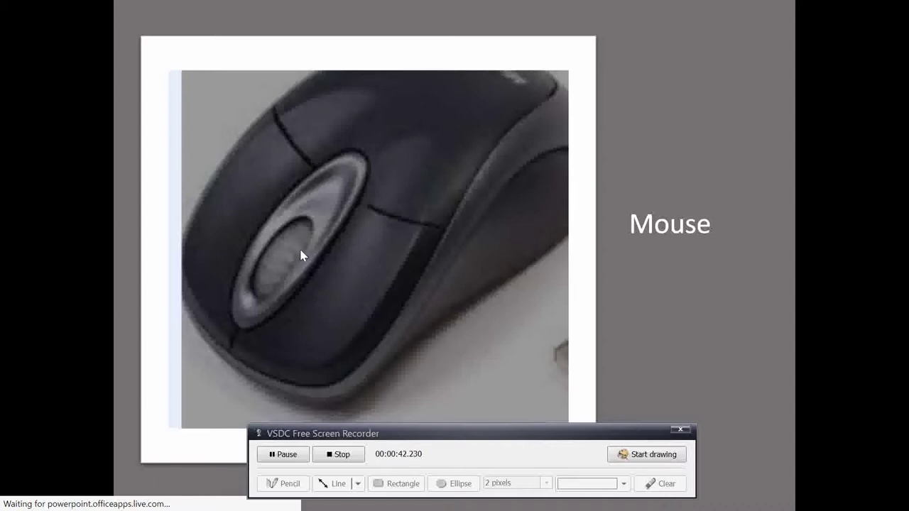
pyautogui.press('Escape')
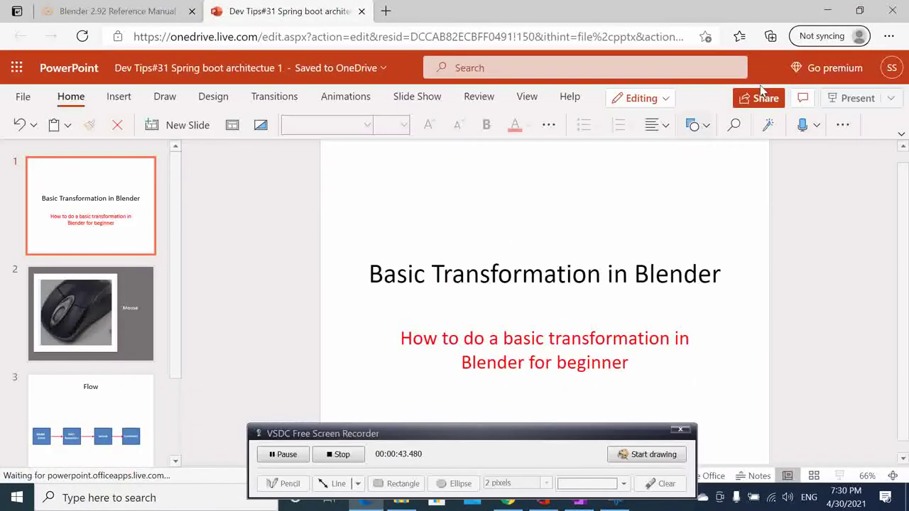
pyautogui.press('super+d')
pyautogui.doubleClick(126, 253)
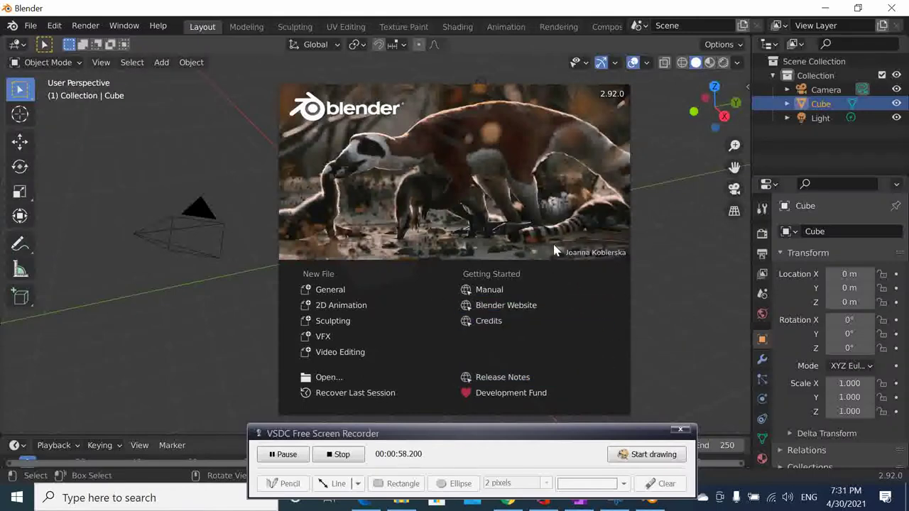
pyautogui.click(691, 274)
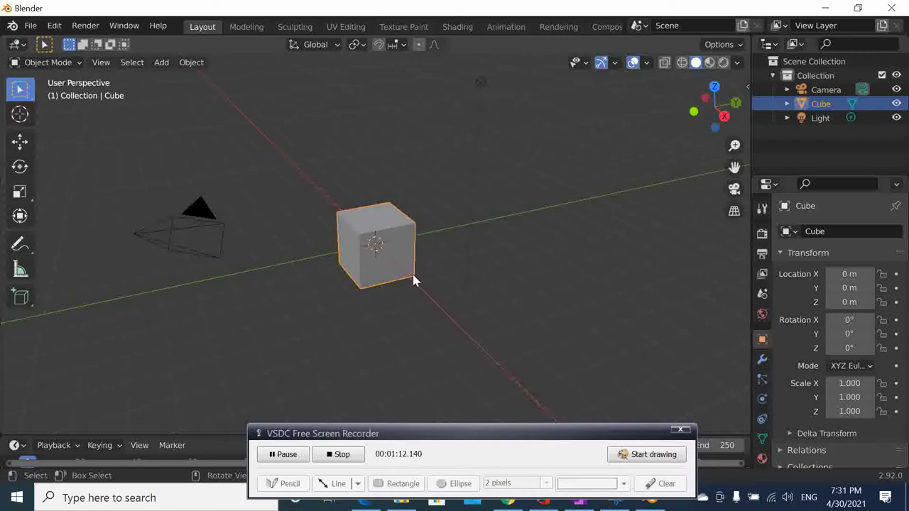
# Copy the default cube and paste it twice into the scene.
pyautogui.click(502, 171)
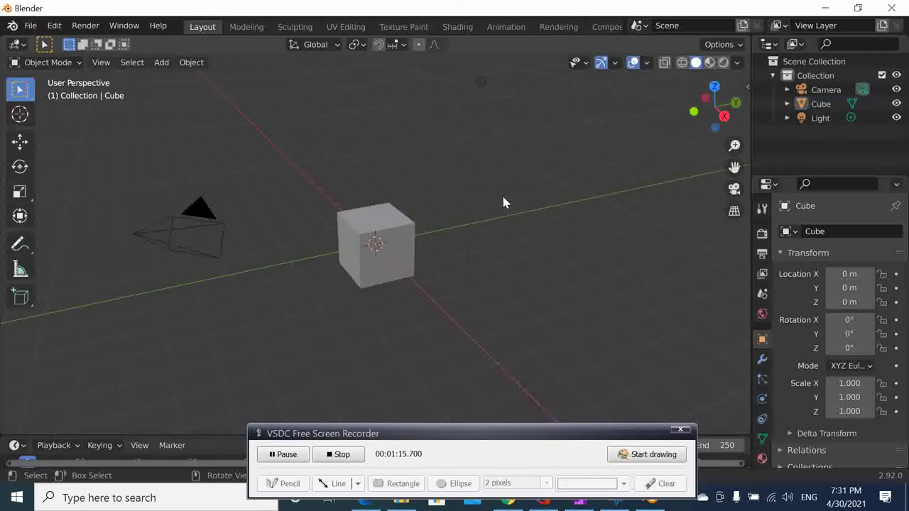
pyautogui.click(395, 244)
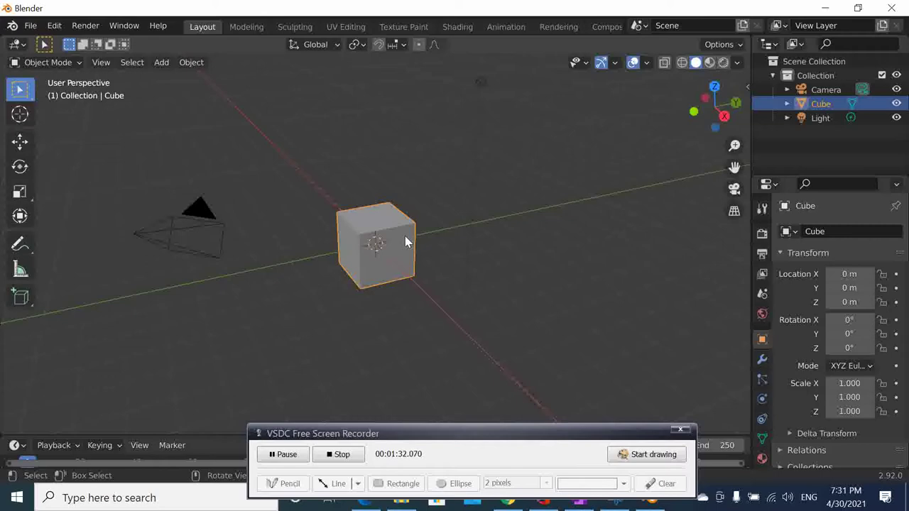
pyautogui.rightClick(404, 235)
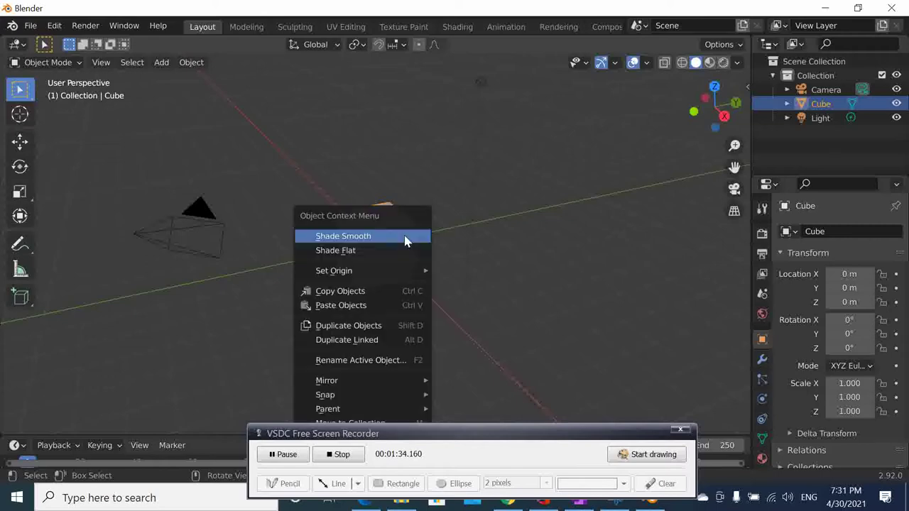
pyautogui.click(384, 292)
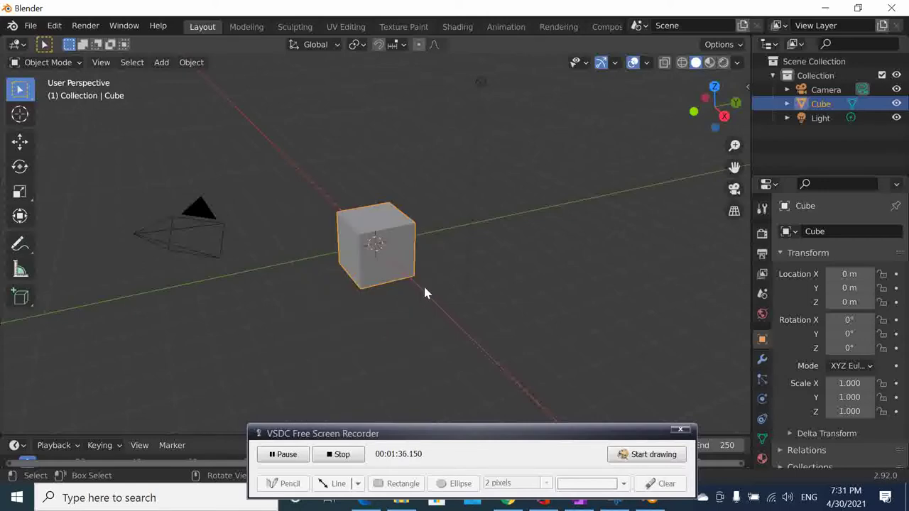
pyautogui.click(446, 190)
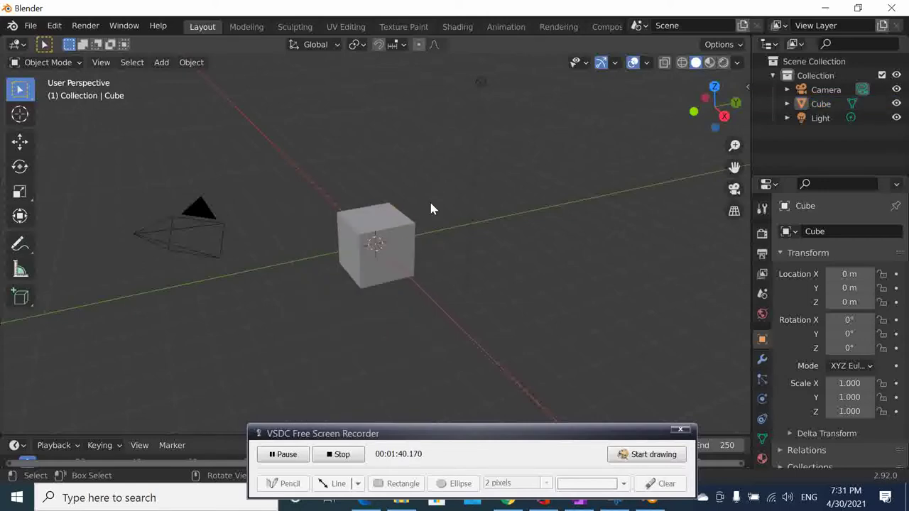
pyautogui.rightClick(427, 190)
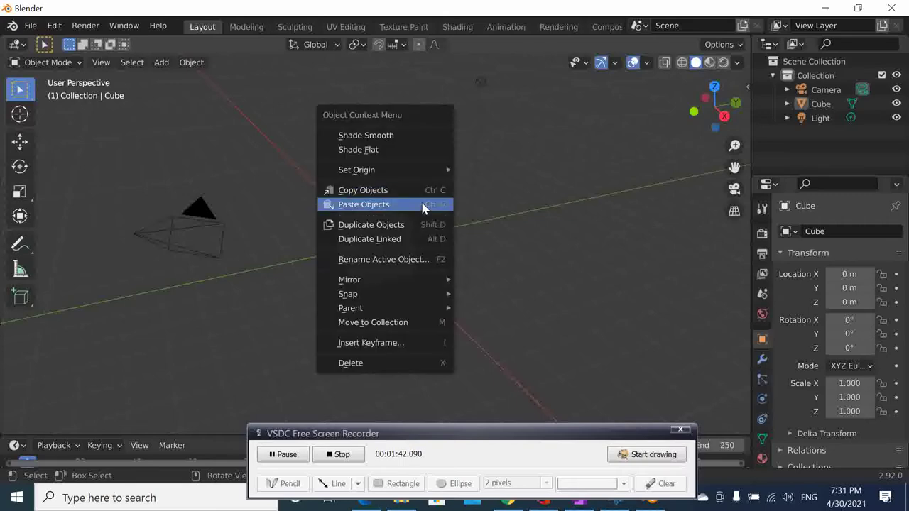
pyautogui.click(422, 206)
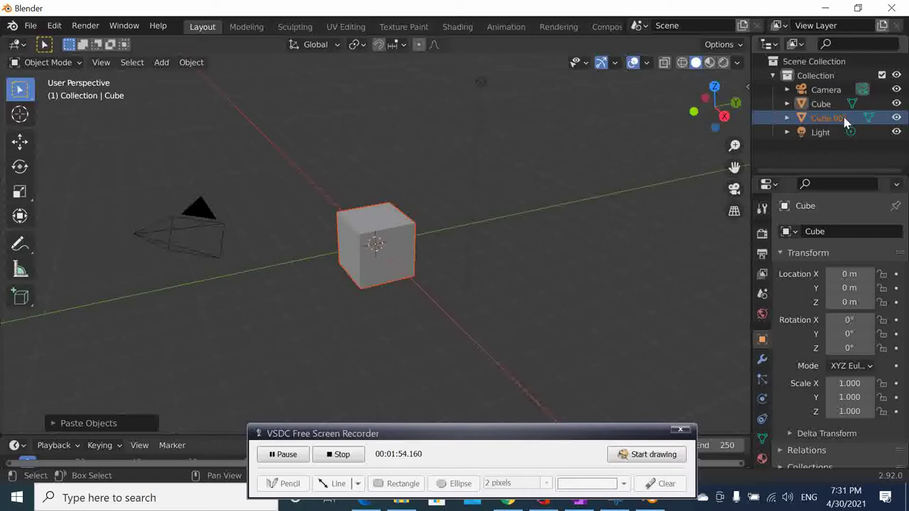
pyautogui.rightClick(403, 239)
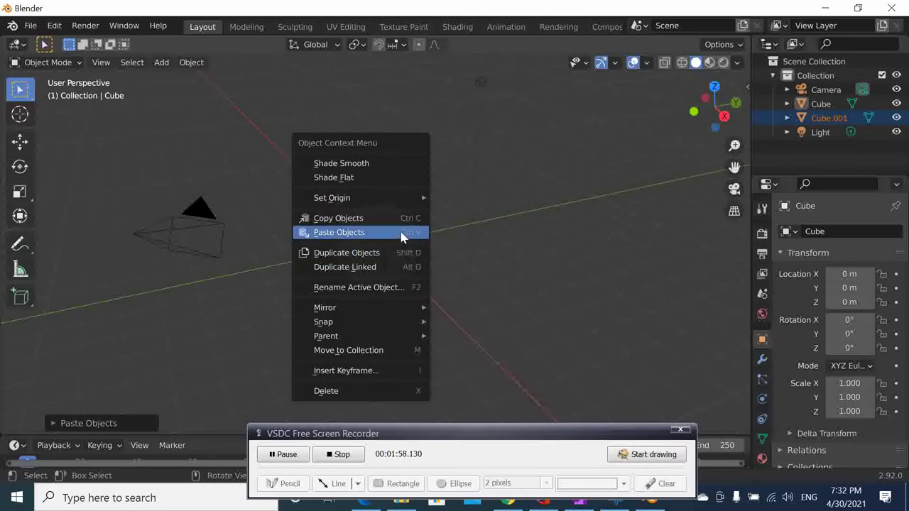
pyautogui.click(403, 237)
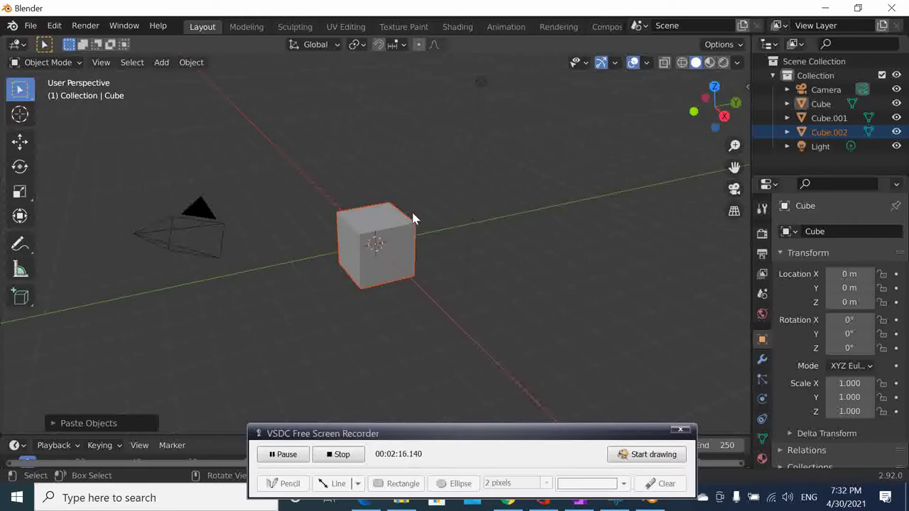
# Move Cube.002 along the Y axis to about -5.95 m and Cube.001 to about 6.35 m.
pyautogui.click(20, 143)
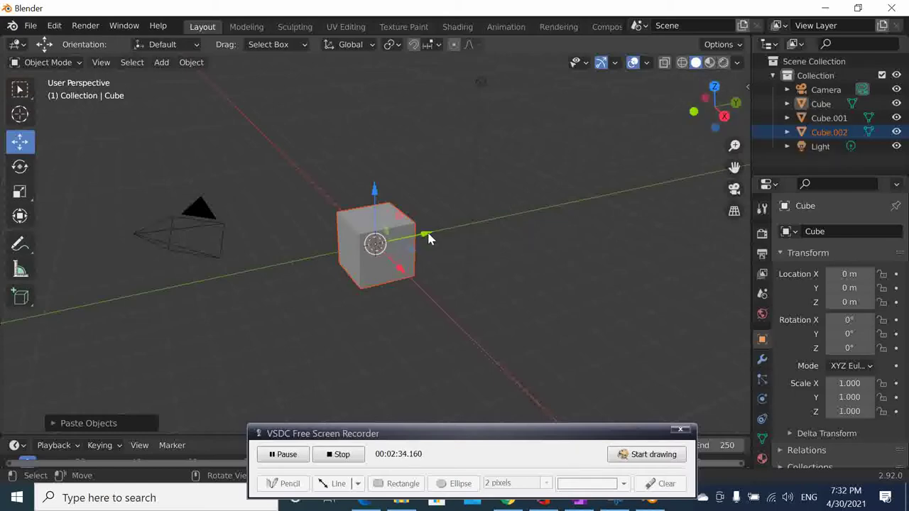
pyautogui.moveTo(429, 238); pyautogui.dragTo(245, 278)
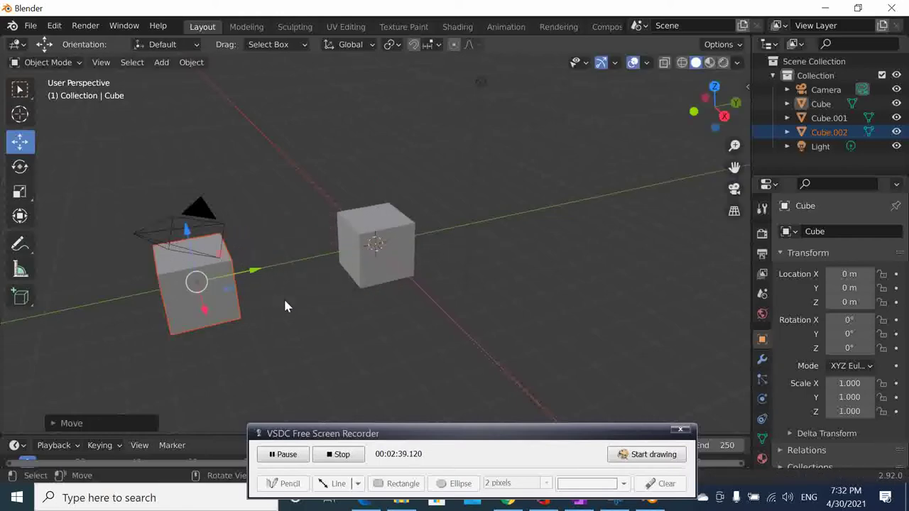
pyautogui.click(401, 247)
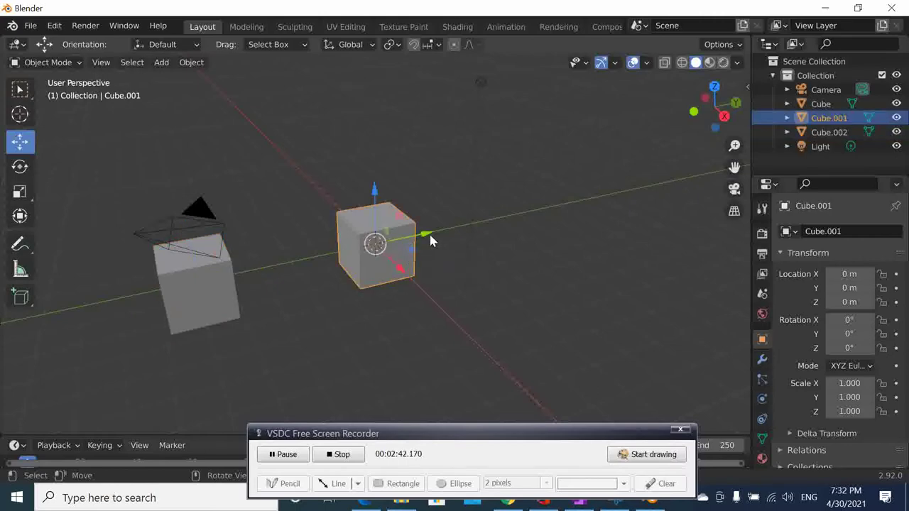
pyautogui.moveTo(426, 238); pyautogui.dragTo(579, 221)
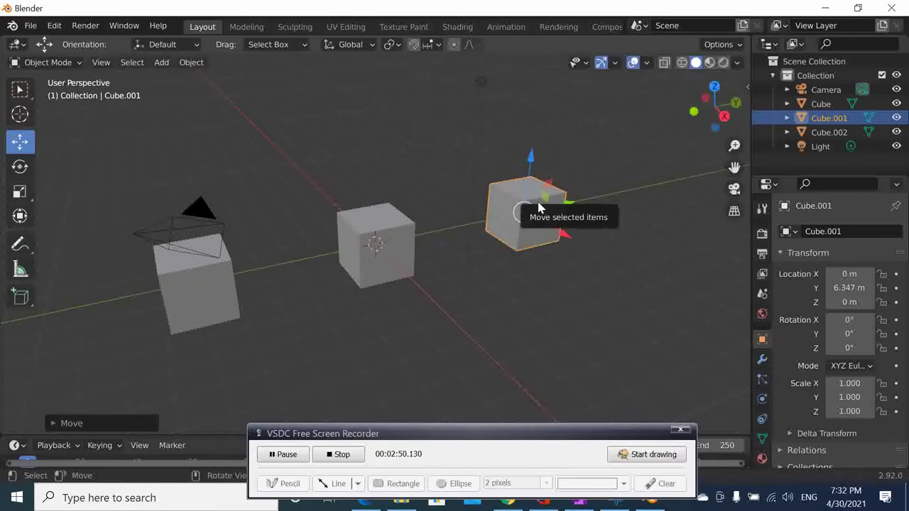
# Select the three cubes individually, one at a time, and clear the selection.
pyautogui.click(399, 246)
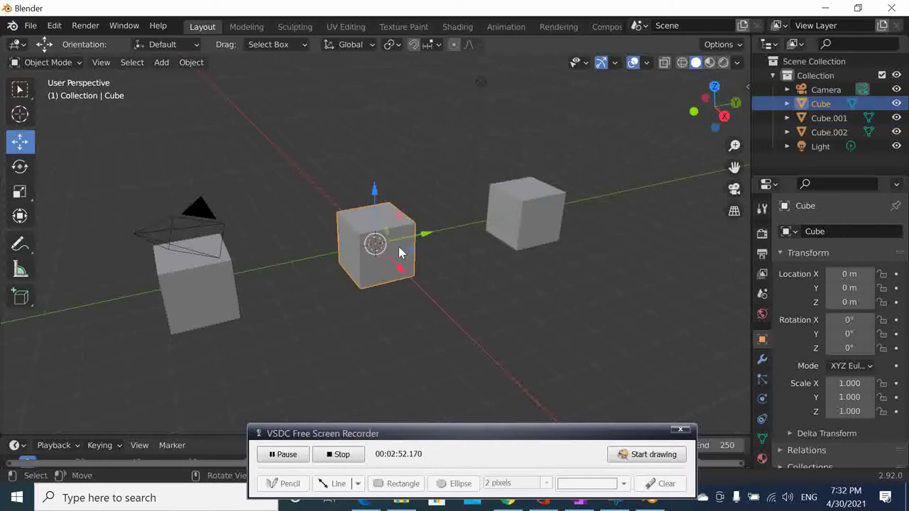
pyautogui.click(218, 297)
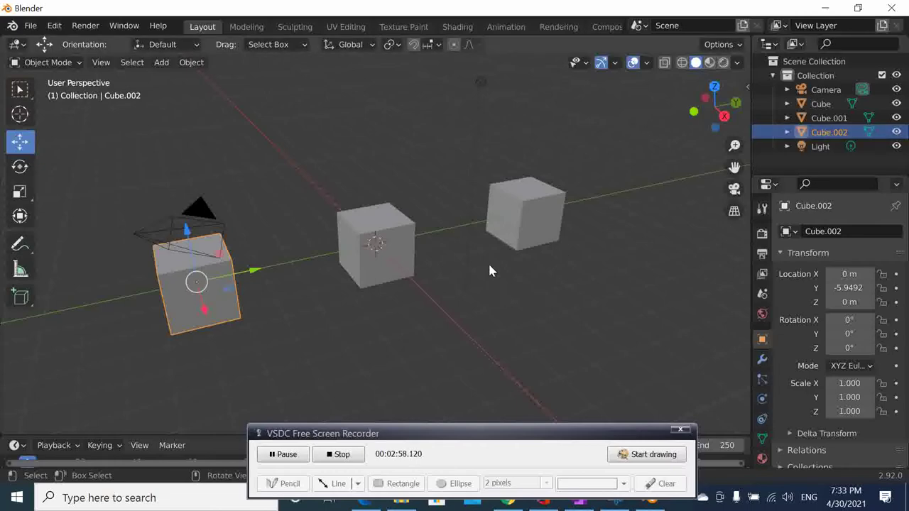
pyautogui.click(496, 285)
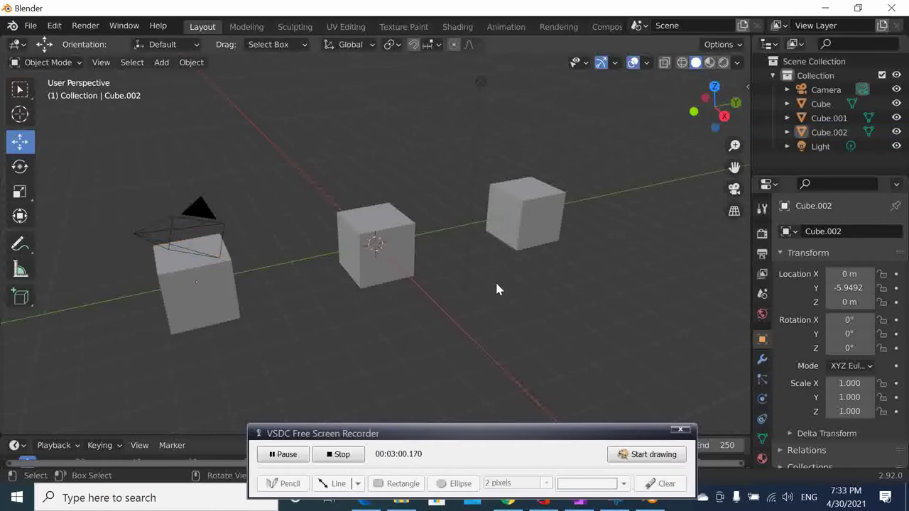
pyautogui.click(526, 225)
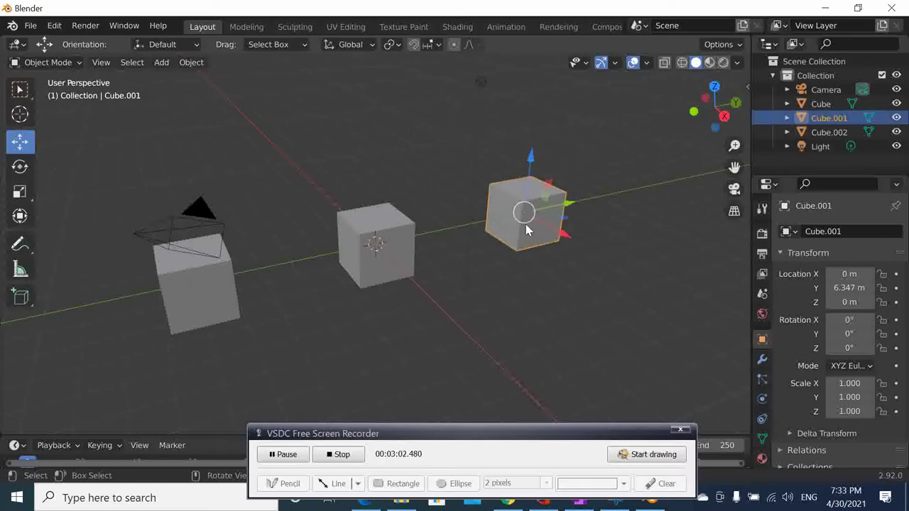
pyautogui.click(398, 257)
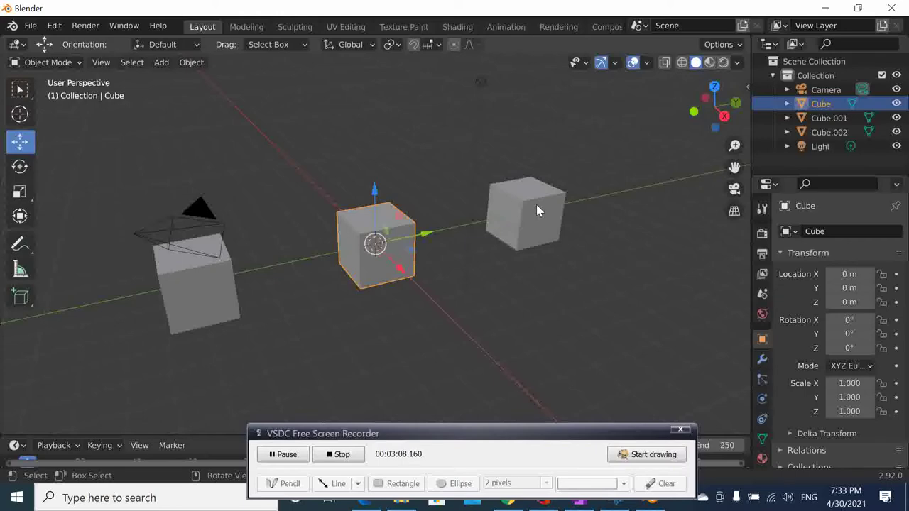
pyautogui.click(521, 279)
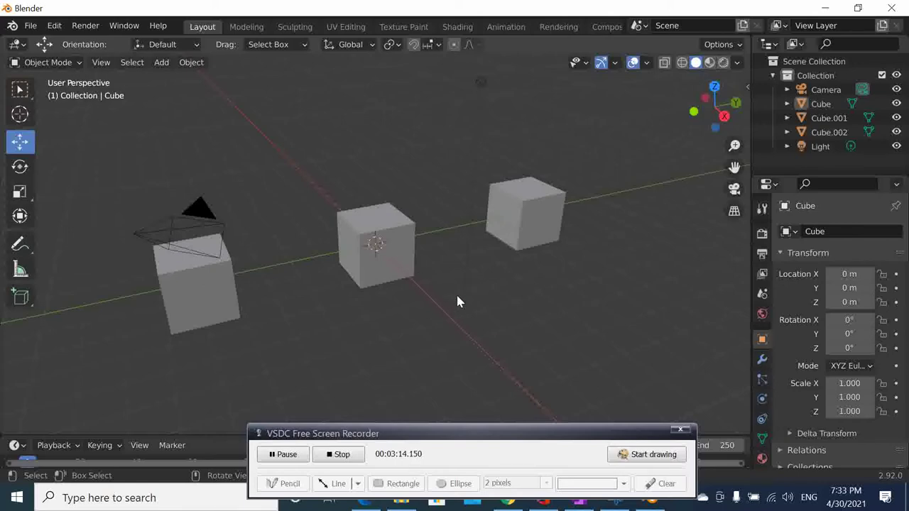
# Box-select Cube and Cube.001 together with the Select Box tool, and clear the selection.
pyautogui.click(21, 91)
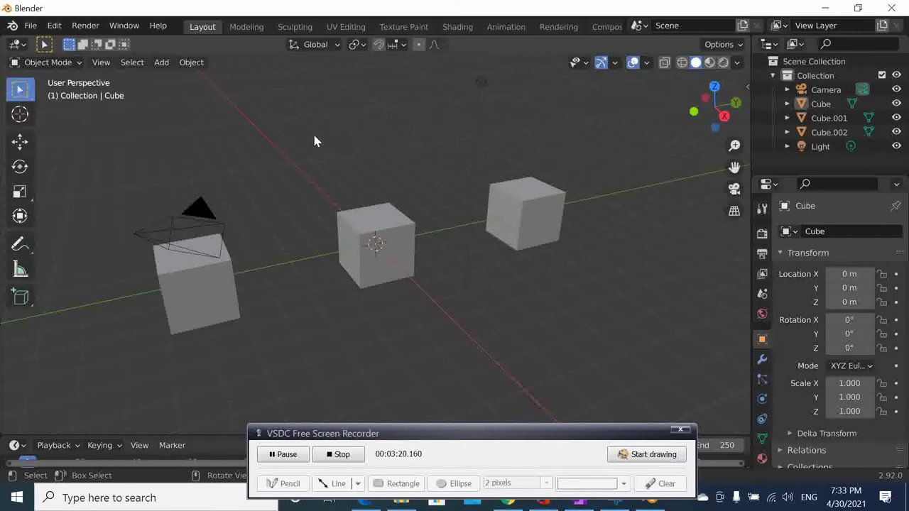
pyautogui.moveTo(334, 198); pyautogui.dragTo(616, 320)
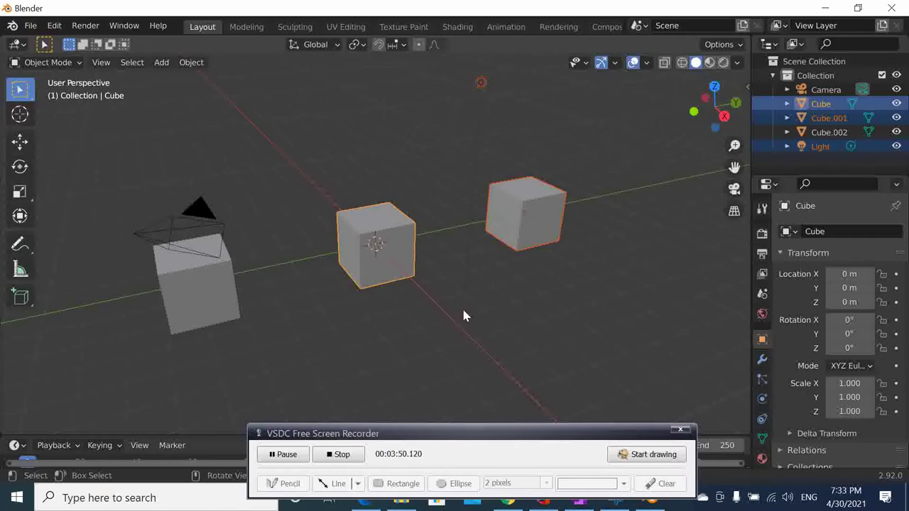
pyautogui.click(579, 282)
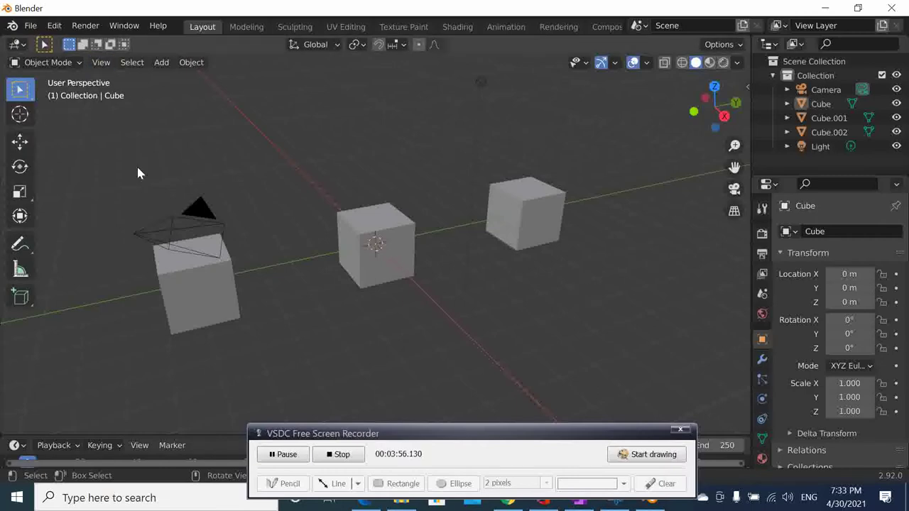
# Move Cube.001 up along Z to about 2.13 m and along X to about 2.73 m.
pyautogui.click(501, 225)
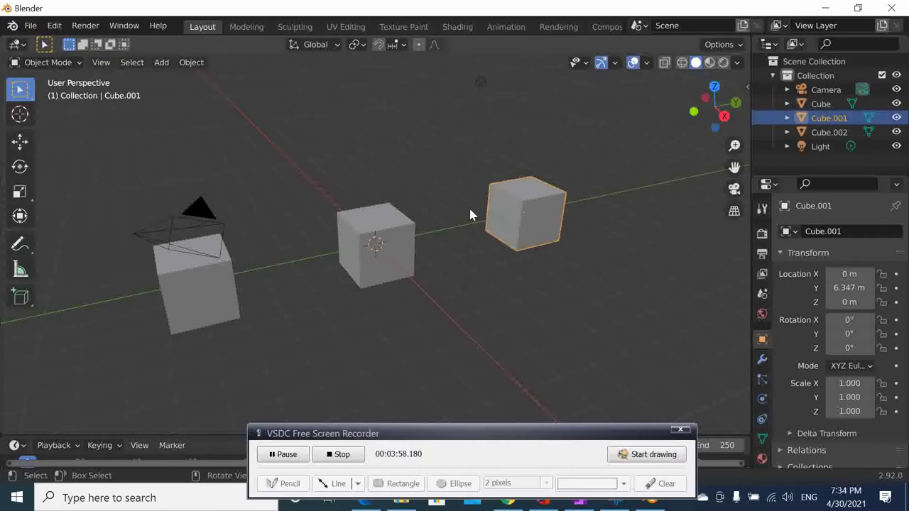
pyautogui.click(20, 142)
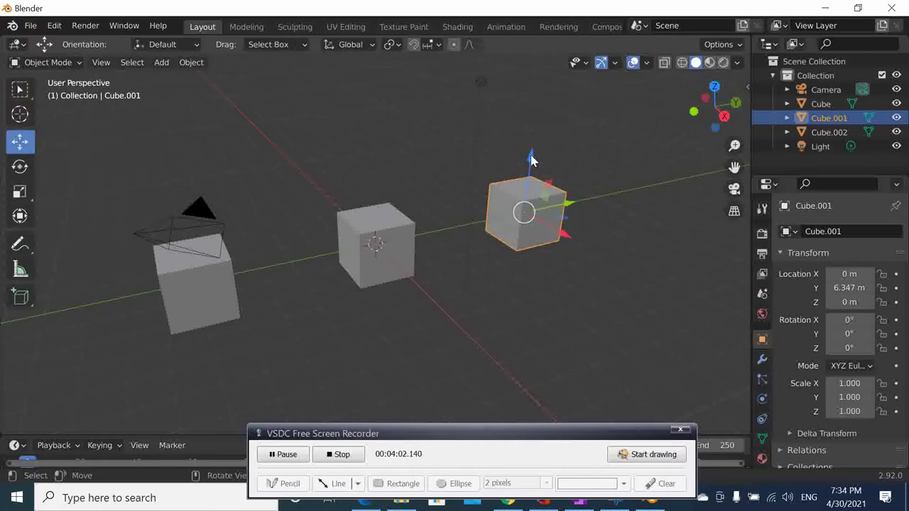
pyautogui.moveTo(531, 156); pyautogui.dragTo(529, 98)
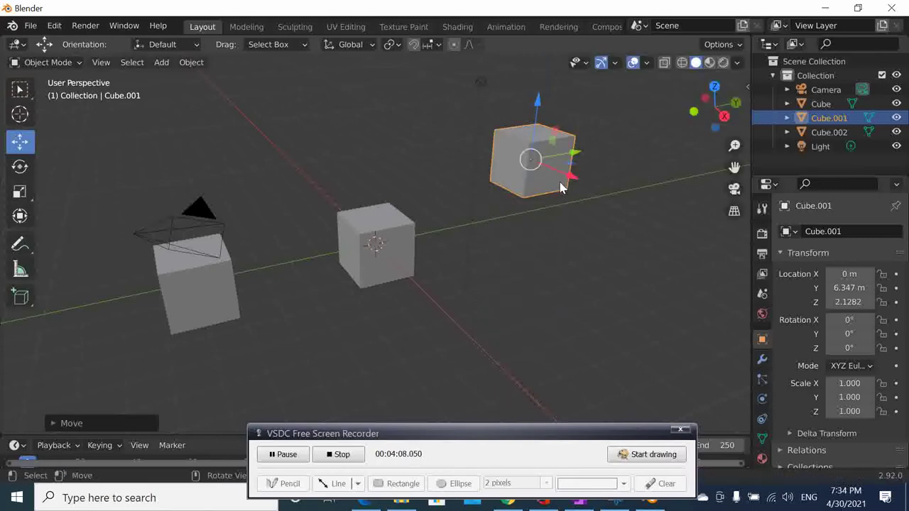
pyautogui.moveTo(573, 181); pyautogui.dragTo(612, 236)
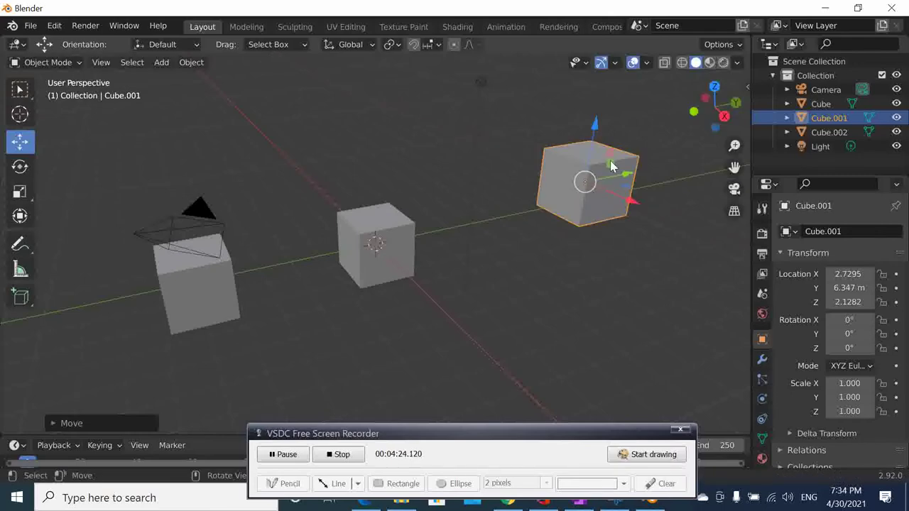
# Move Cube.001 in the XZ plane to a height of about 1.38 m, and in the XY plane to about X 2.84, Y 4.83 m.
pyautogui.moveTo(610, 162); pyautogui.dragTo(575, 168)
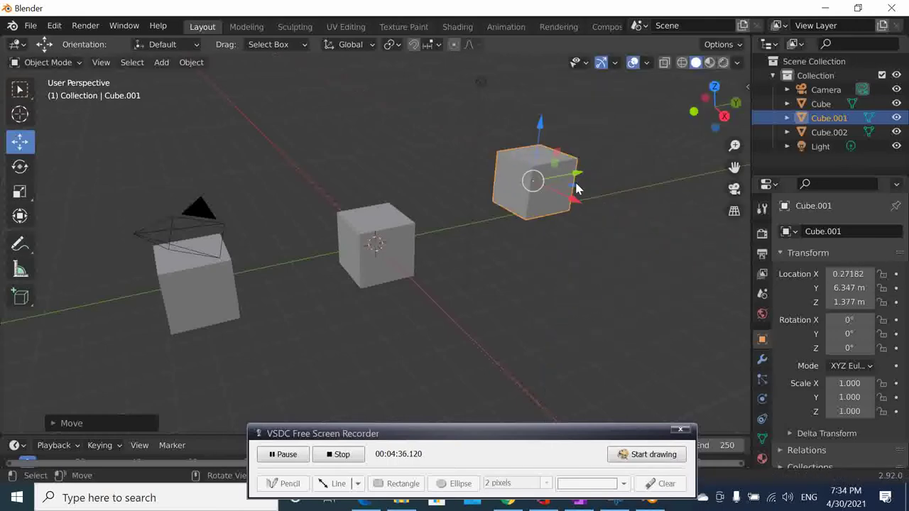
pyautogui.moveTo(577, 189); pyautogui.dragTo(591, 209)
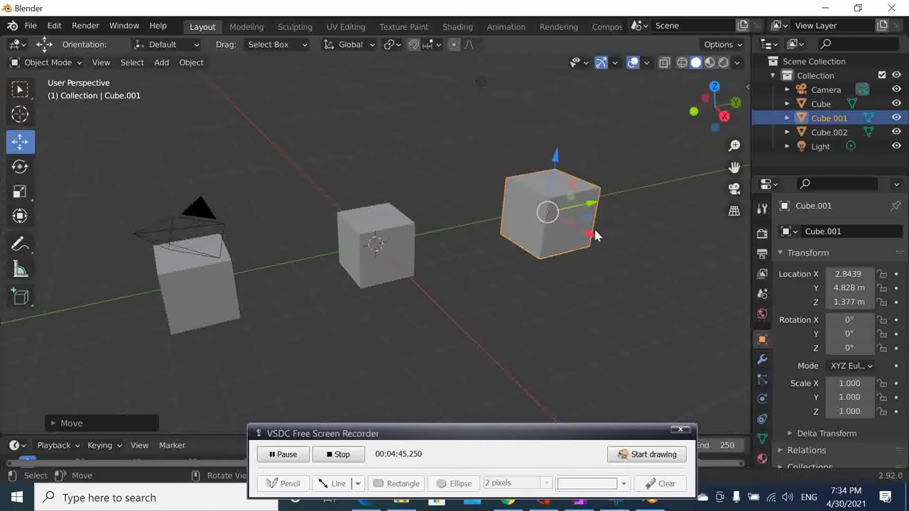
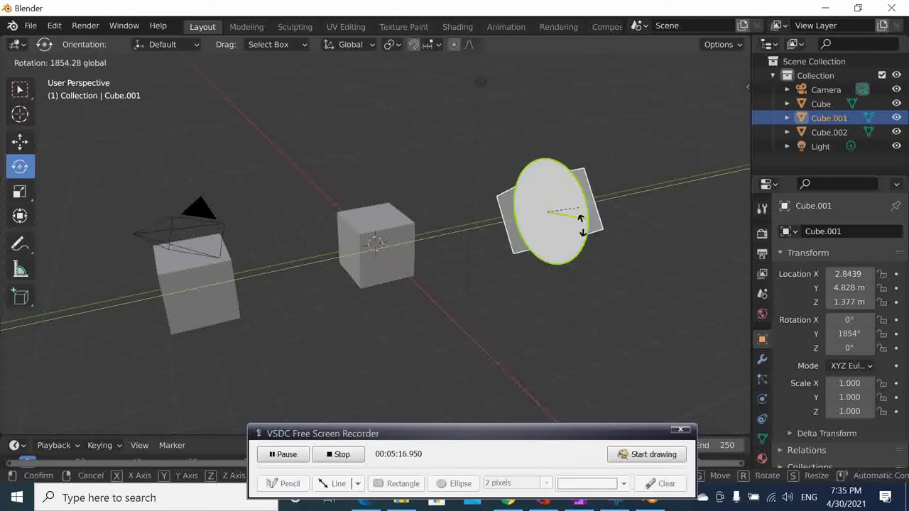
# Rotate Cube.001 about its global axes to about X 434°, Y 1959° and Z -1185°.
pyautogui.click(581, 284)
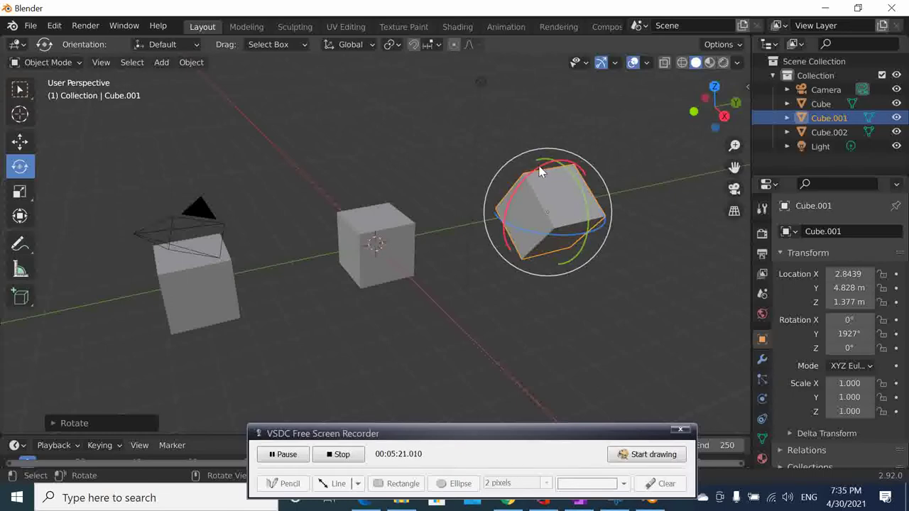
pyautogui.moveTo(538, 173); pyautogui.dragTo(606, 300)
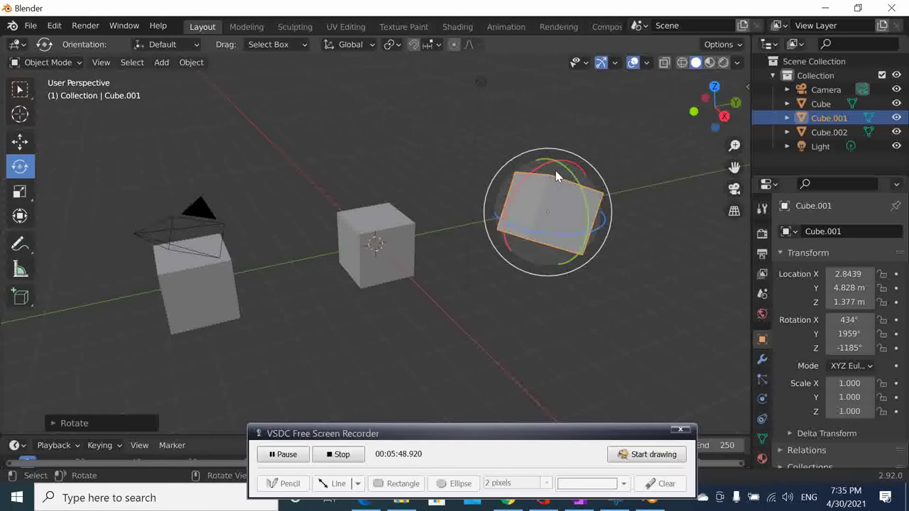
# Rotate Cube.001 freely with the trackball to about X 1169°, Y 2194° and Z -1341°, and clear the selection.
pyautogui.moveTo(556, 171); pyautogui.dragTo(584, 164)
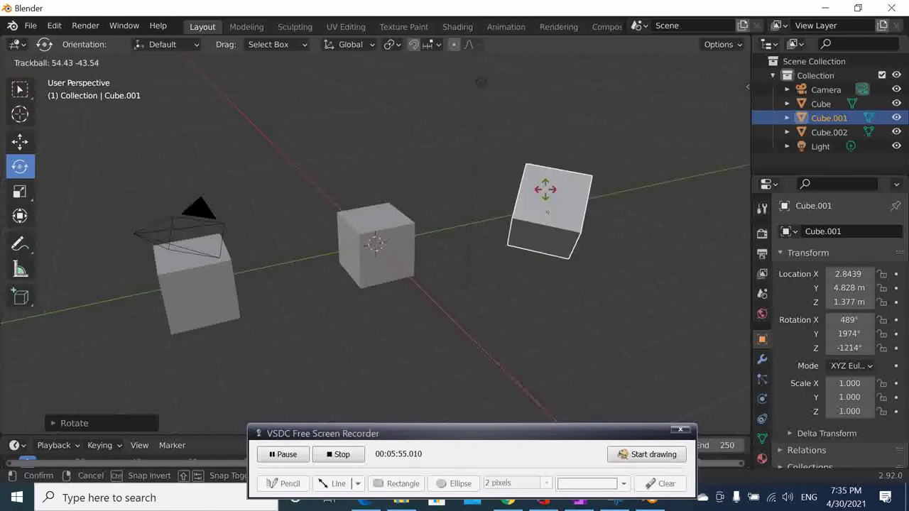
pyautogui.moveTo(546, 189); pyautogui.dragTo(612, 237)
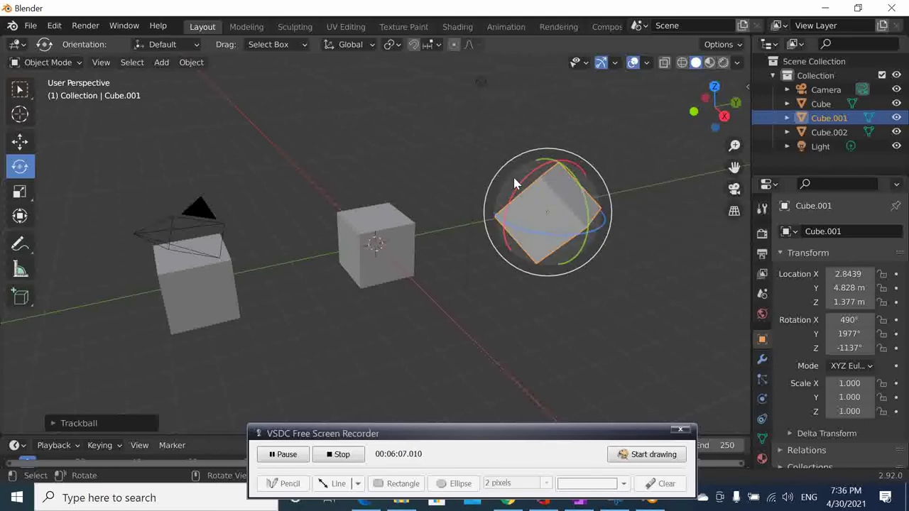
pyautogui.moveTo(515, 183); pyautogui.dragTo(609, 272)
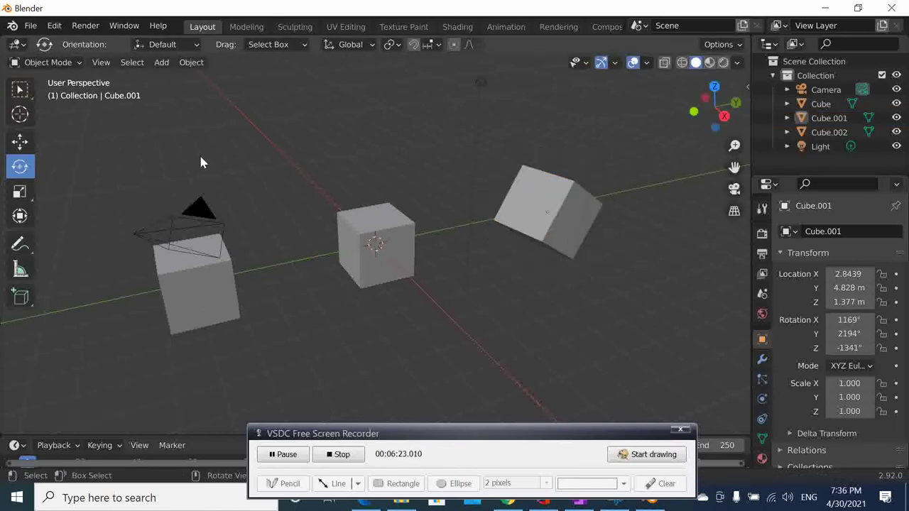
# Scale Cube.001 along its individual axes with the Scale tool to about X 1.184, Y 0.919 and Z 1.009.
pyautogui.click(20, 193)
pyautogui.click(533, 212)
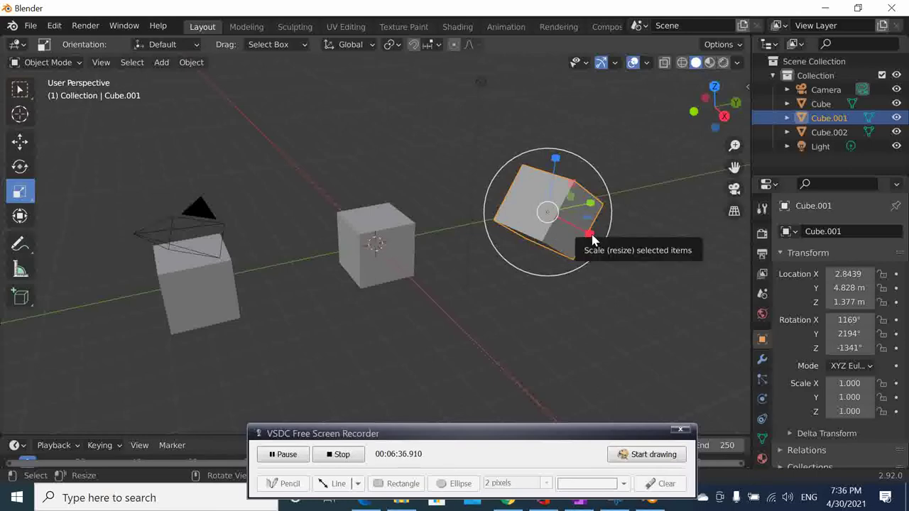
pyautogui.moveTo(590, 238); pyautogui.dragTo(599, 257)
pyautogui.moveTo(589, 207)
pyautogui.mouseDown()
pyautogui.moveTo(630, 201)
pyautogui.moveTo(582, 218)
pyautogui.mouseUp()
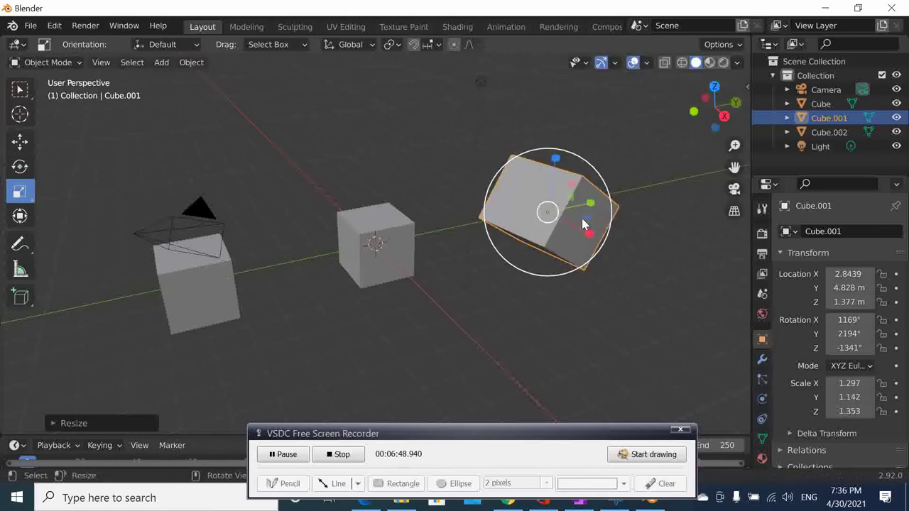
pyautogui.moveTo(553, 159); pyautogui.dragTo(581, 235)
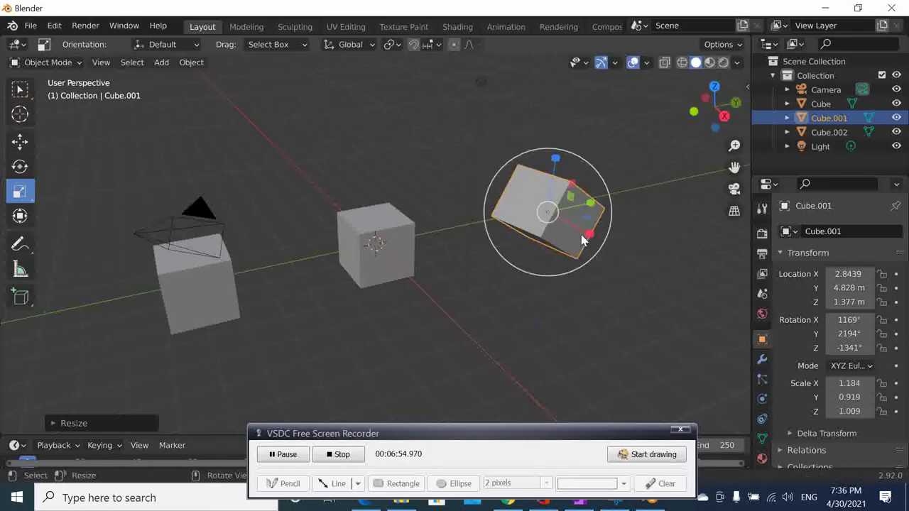
# Scale Cube.001 uniformly in several passes to about X -2.049, Y -1.590 and Z -1.746.
pyautogui.press('s')
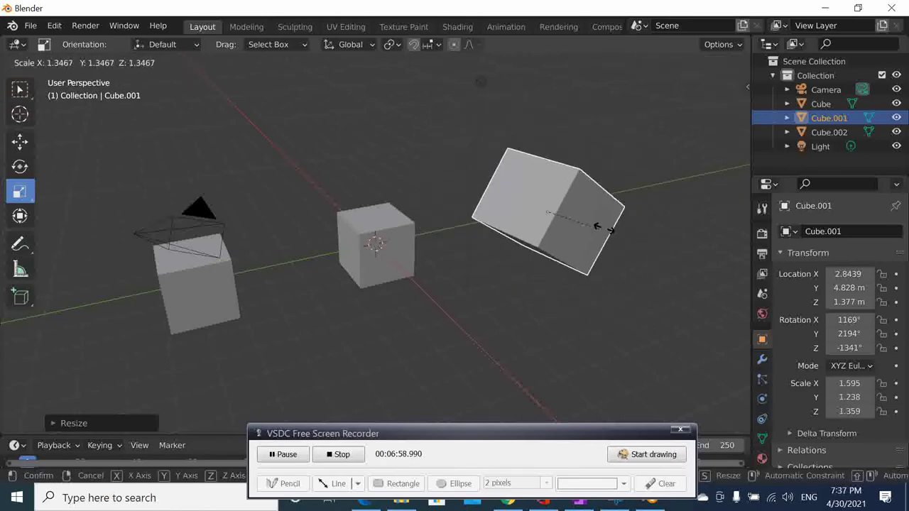
pyautogui.click(556, 209)
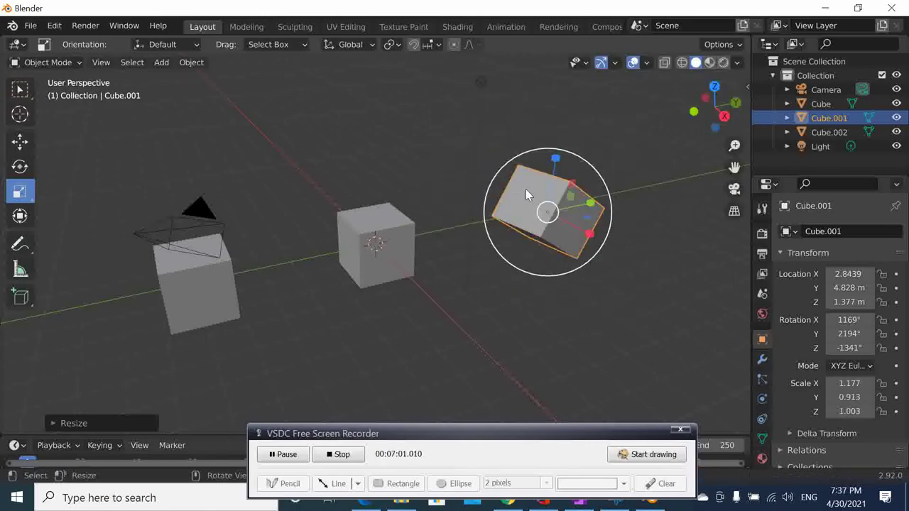
pyautogui.moveTo(526, 189); pyautogui.dragTo(578, 233)
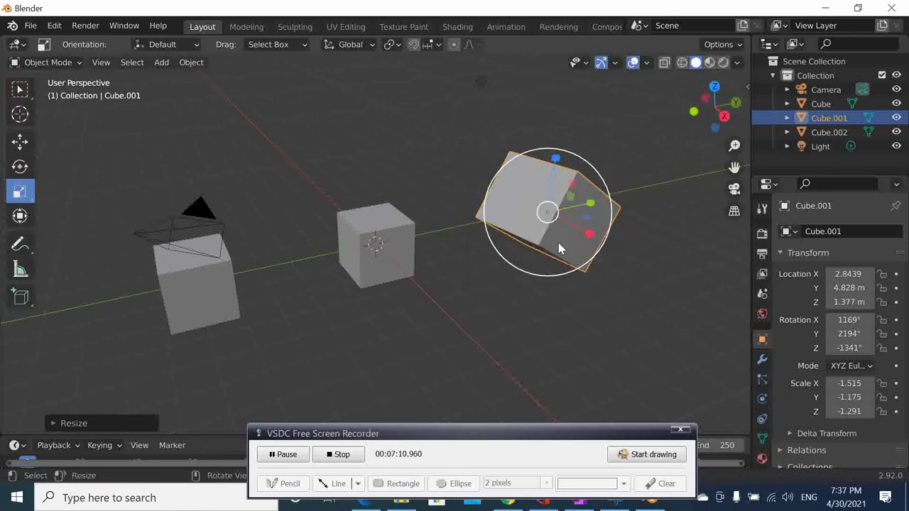
pyautogui.moveTo(563, 251); pyautogui.dragTo(591, 252)
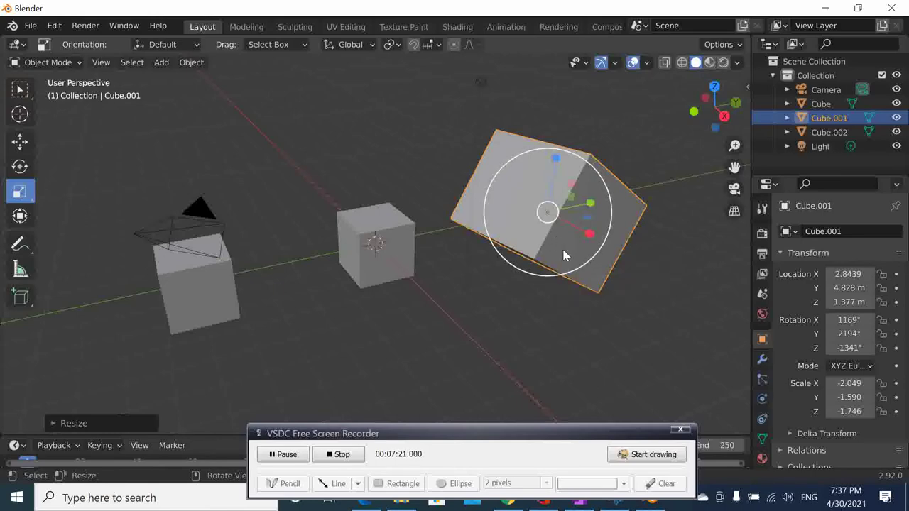
pyautogui.hotkey('shift', 's')
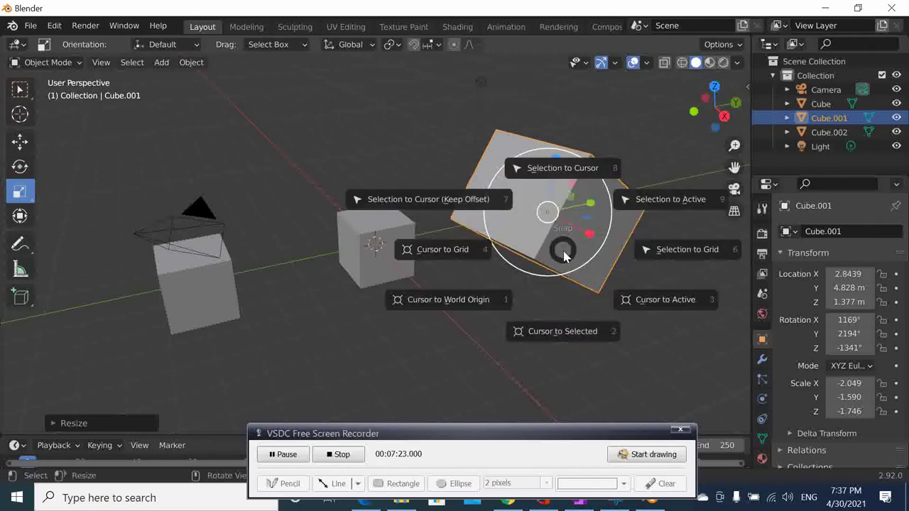
pyautogui.click(486, 356)
pyautogui.click(587, 295)
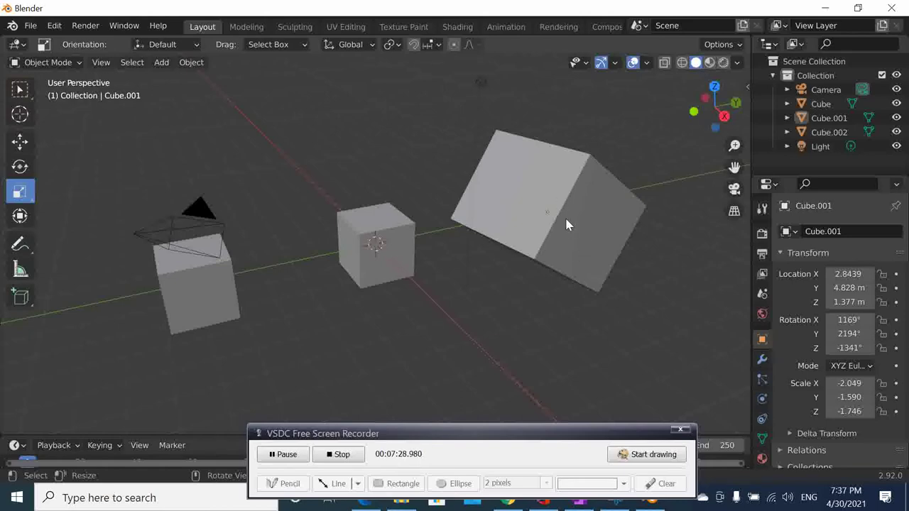
# Select Cube.001 and shrink it uniformly to a scale of about X -0.685, Y -0.531 and Z -0.583.
pyautogui.click(569, 223)
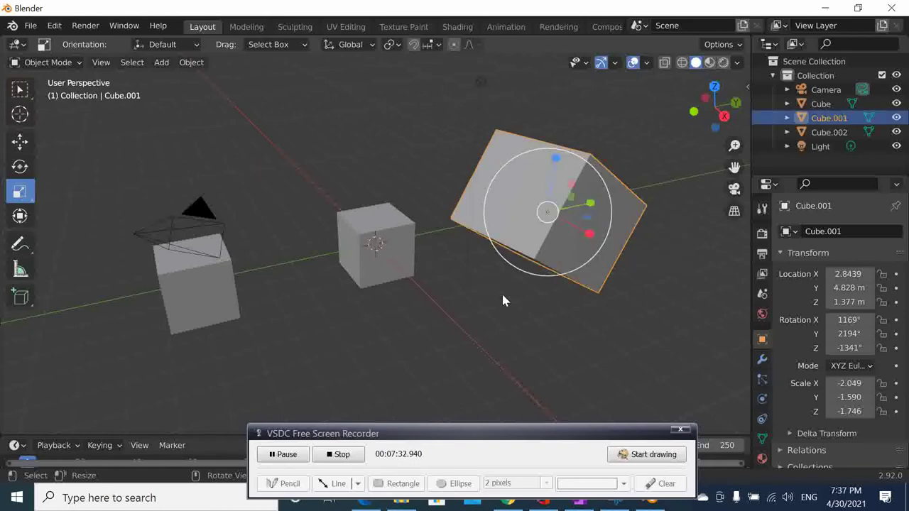
pyautogui.press('s')
pyautogui.click(539, 240)
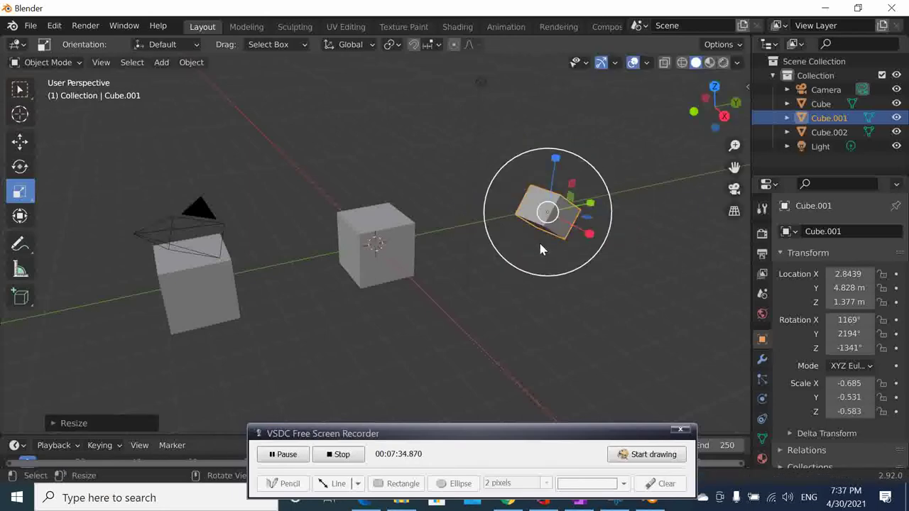
# Scale Cube.001 along the global Y axis to about X -0.534, Y -0.483 and Z -0.579, and clear the selection.
pyautogui.press('s')
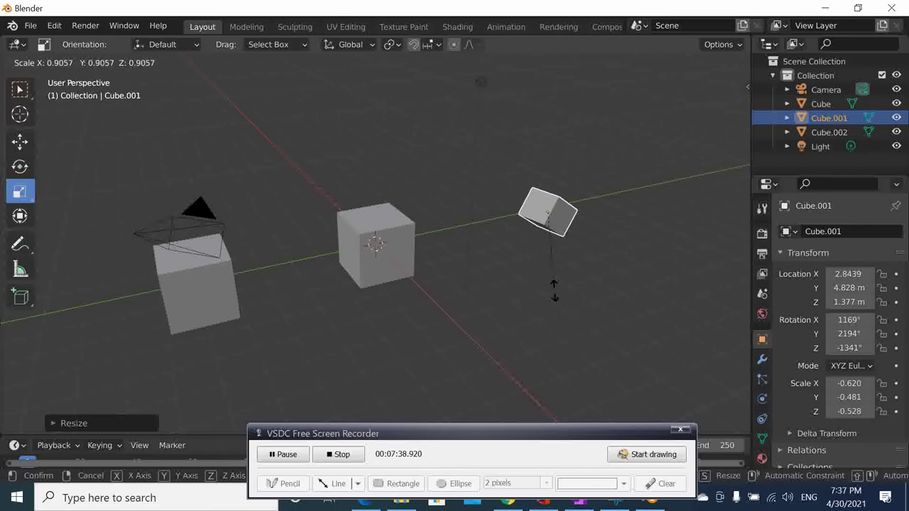
pyautogui.press('y')
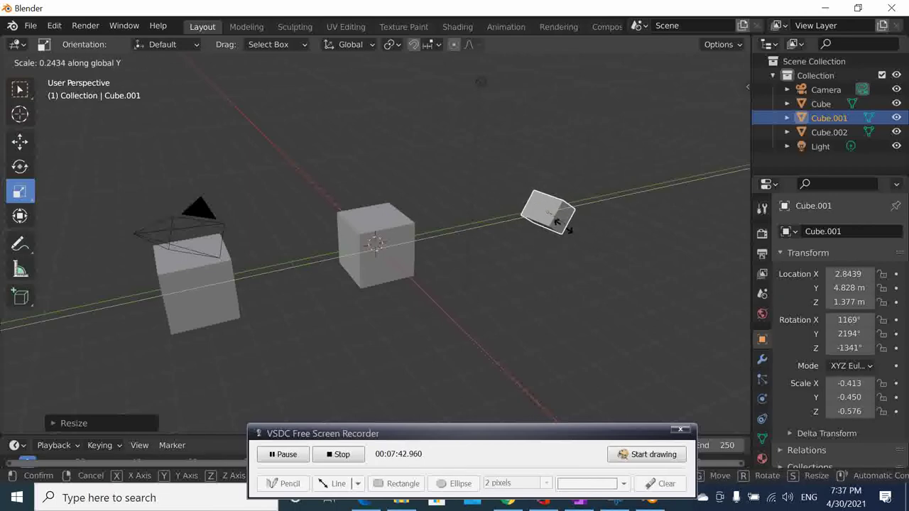
pyautogui.click(552, 275)
pyautogui.click(532, 336)
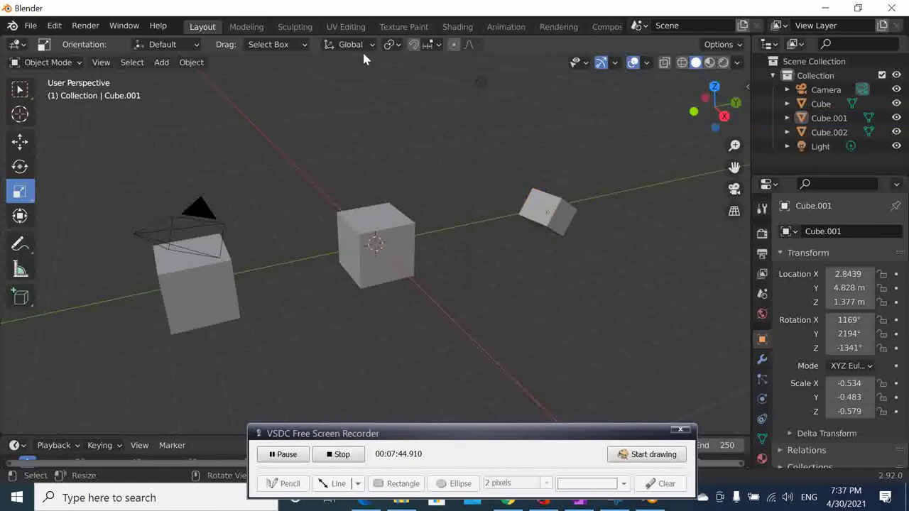
# With the Transform tool, move Cube to about X -0.516, Y -0.16 m and rotate it about Y to about -890°.
pyautogui.click(379, 274)
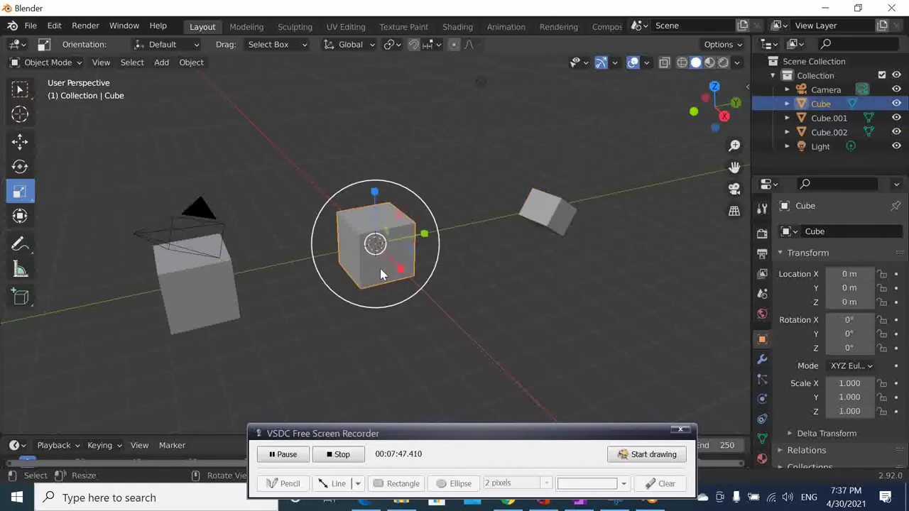
pyautogui.click(21, 217)
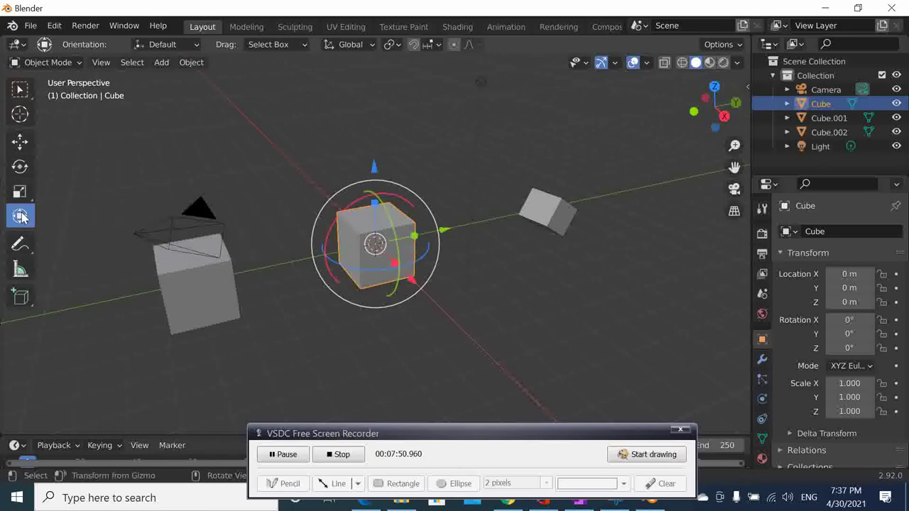
pyautogui.moveTo(386, 211); pyautogui.dragTo(387, 248)
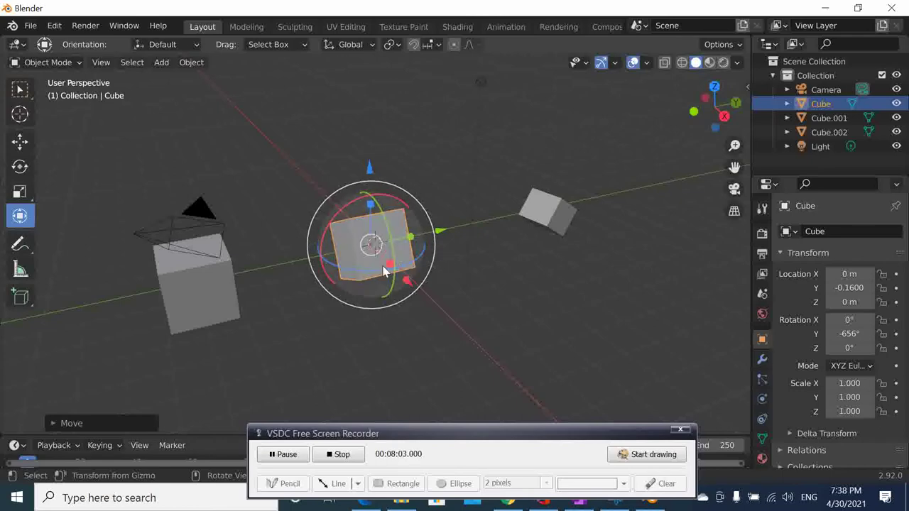
pyautogui.moveTo(423, 291); pyautogui.dragTo(409, 261)
pyautogui.moveTo(384, 227); pyautogui.dragTo(370, 252)
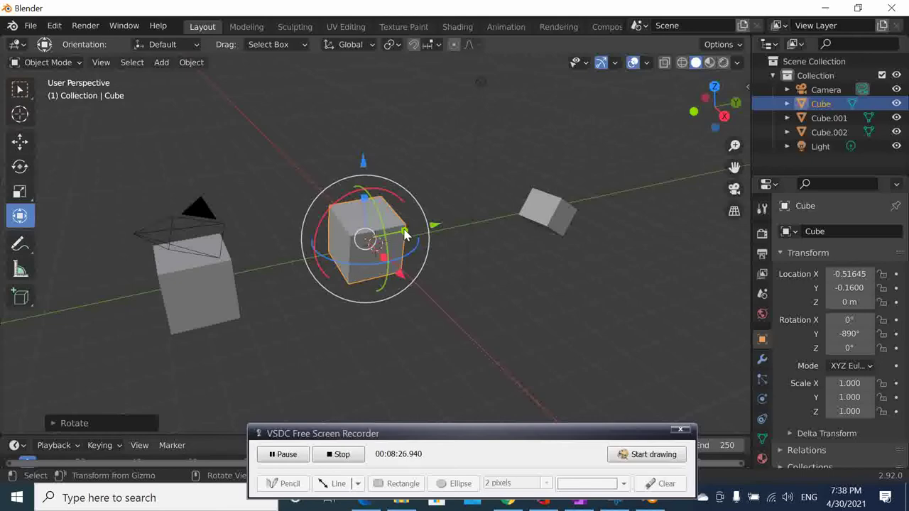
# Scale Cube along Y to about 0.422 with the Transform tool, and select Cube.001.
pyautogui.moveTo(405, 236)
pyautogui.mouseDown()
pyautogui.moveTo(426, 230)
pyautogui.moveTo(387, 238)
pyautogui.mouseUp()
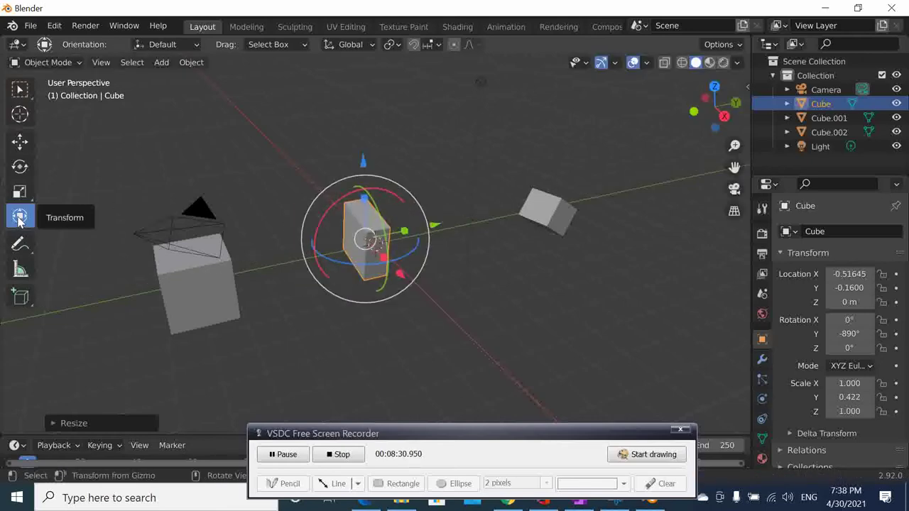
pyautogui.click(503, 274)
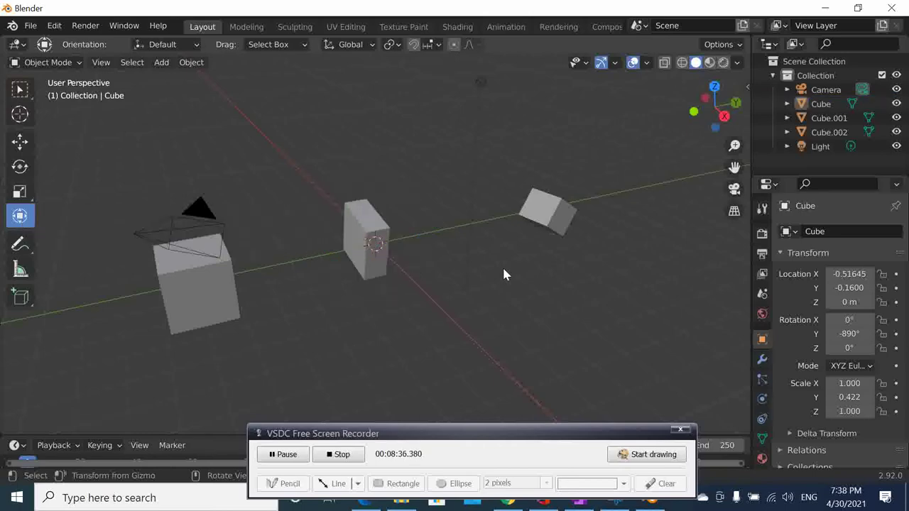
pyautogui.click(541, 212)
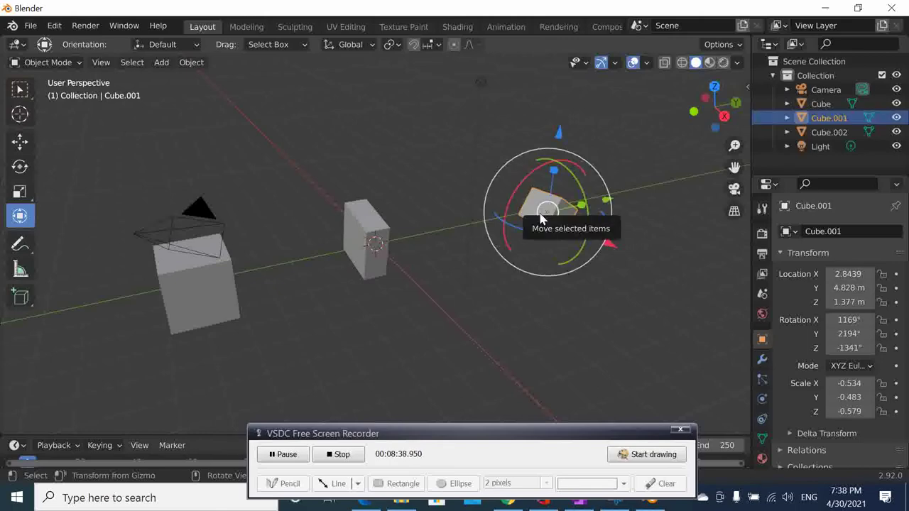
pyautogui.click(359, 306)
pyautogui.click(364, 229)
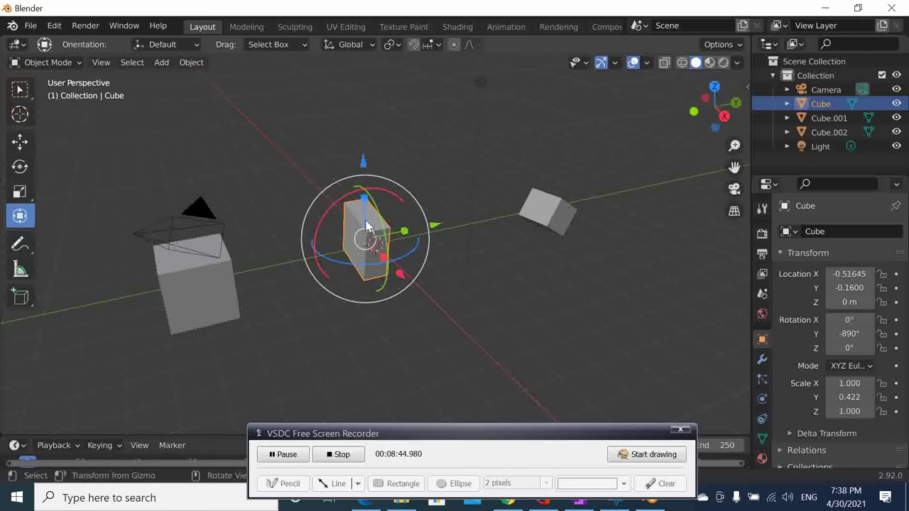
pyautogui.click(544, 210)
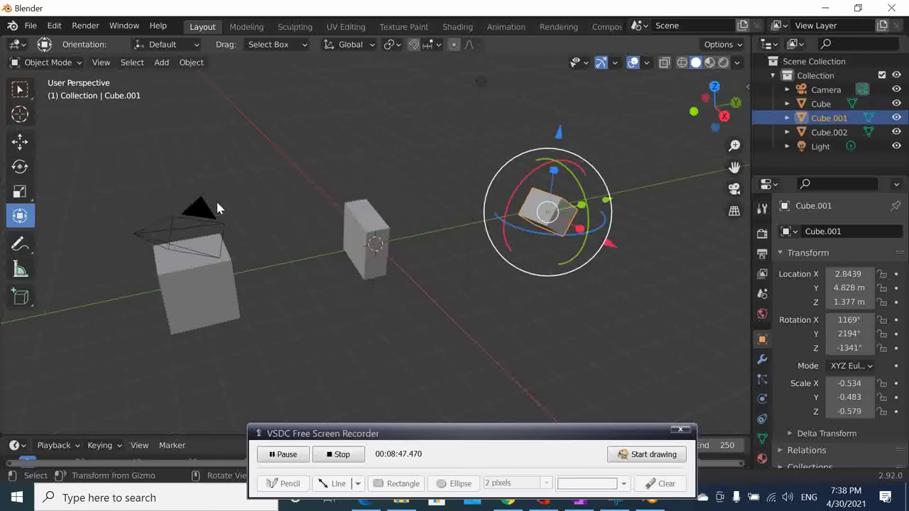
# Place the 3D cursor at several empty spots with the Cursor tool, ending high in the viewport behind Cube.
pyautogui.click(20, 113)
pyautogui.click(387, 128)
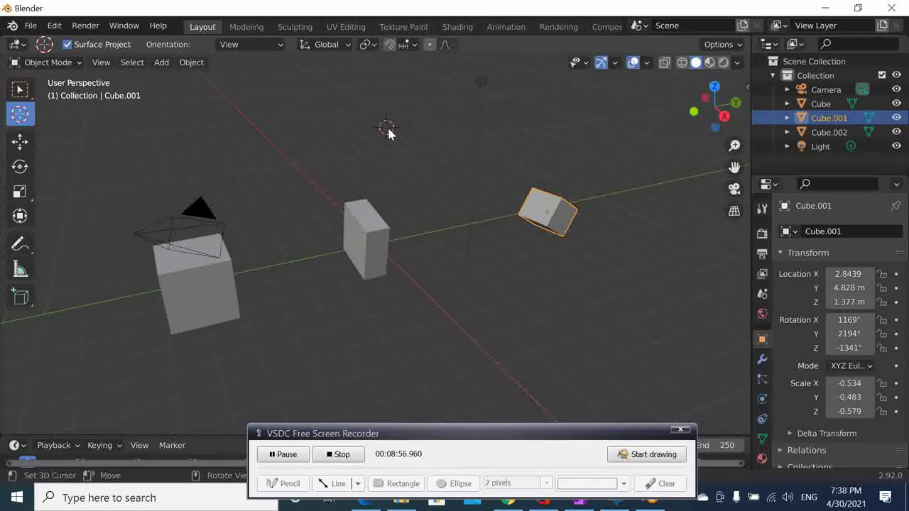
pyautogui.moveTo(388, 126); pyautogui.dragTo(429, 105)
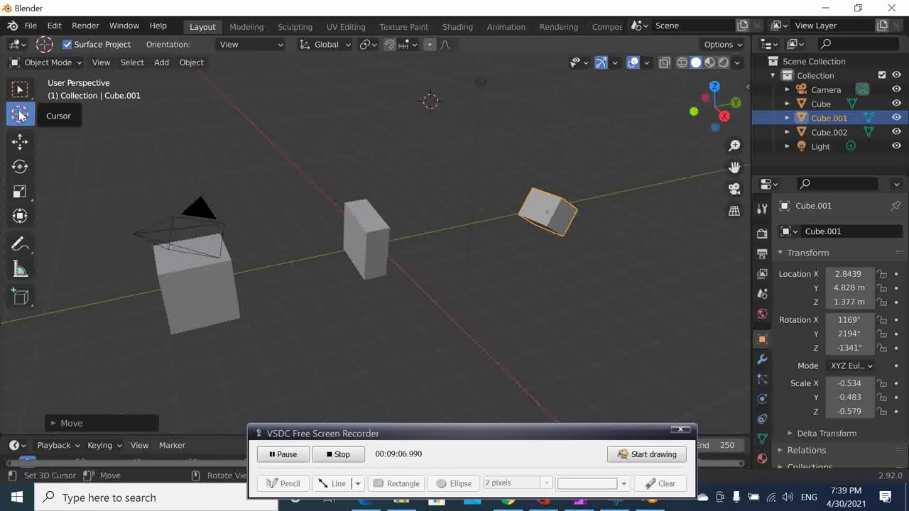
pyautogui.click(113, 129)
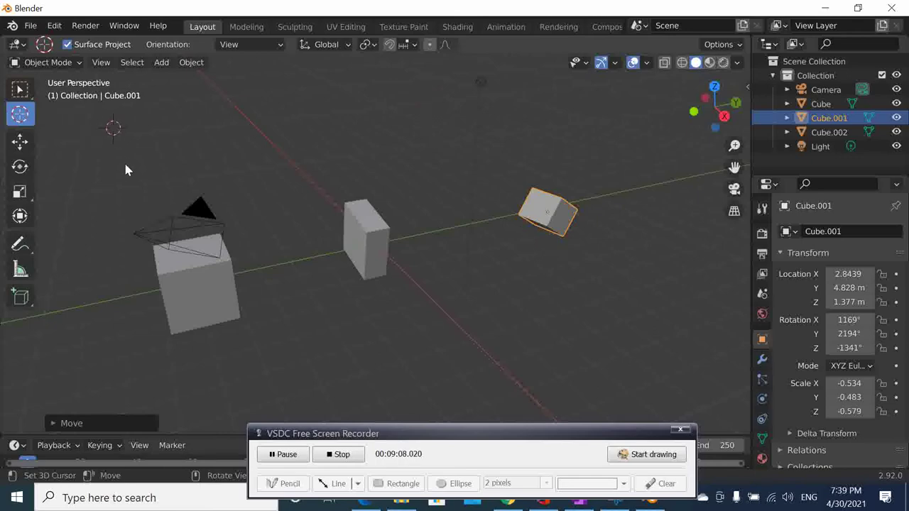
pyautogui.click(391, 88)
# Snap the selected Cube.001 to the 3D cursor with Selection to Cursor.
pyautogui.hotkey('shift', 's')
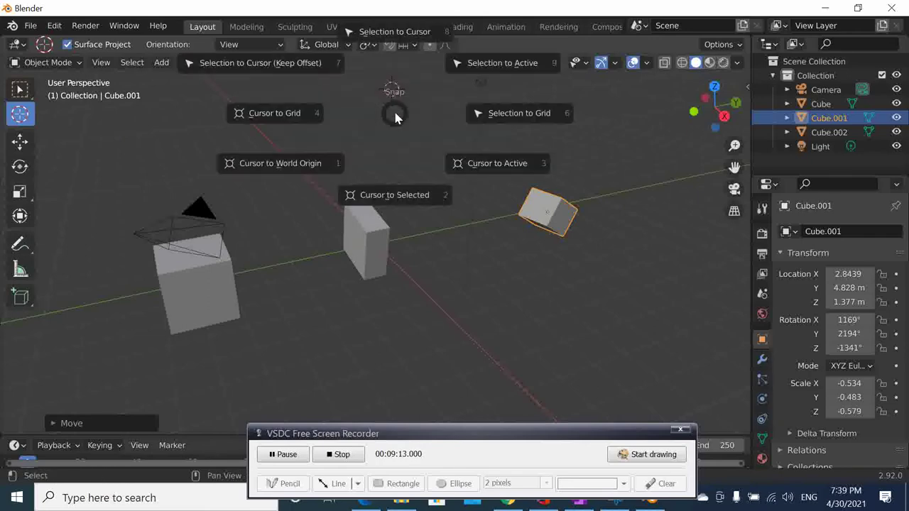
pyautogui.hotkey('shift', 's')
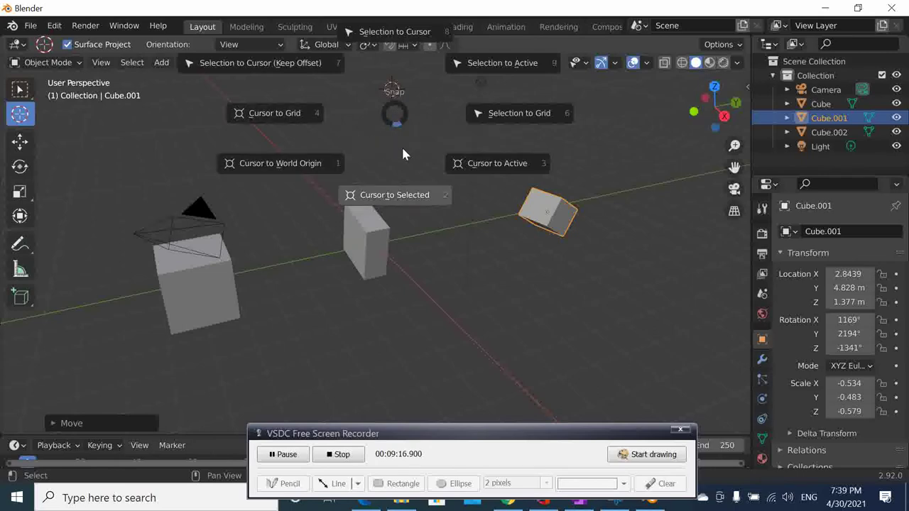
pyautogui.click(376, 47)
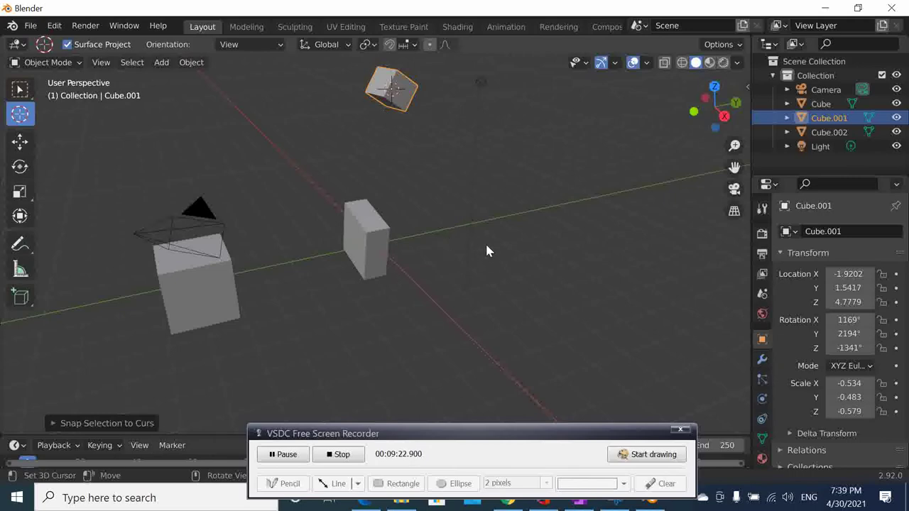
# Place the 3D cursor in the empty space below the green Y axis line and snap Cube.001 to it.
pyautogui.click(558, 277)
pyautogui.press('shift')
pyautogui.hotkey('shift', 's')
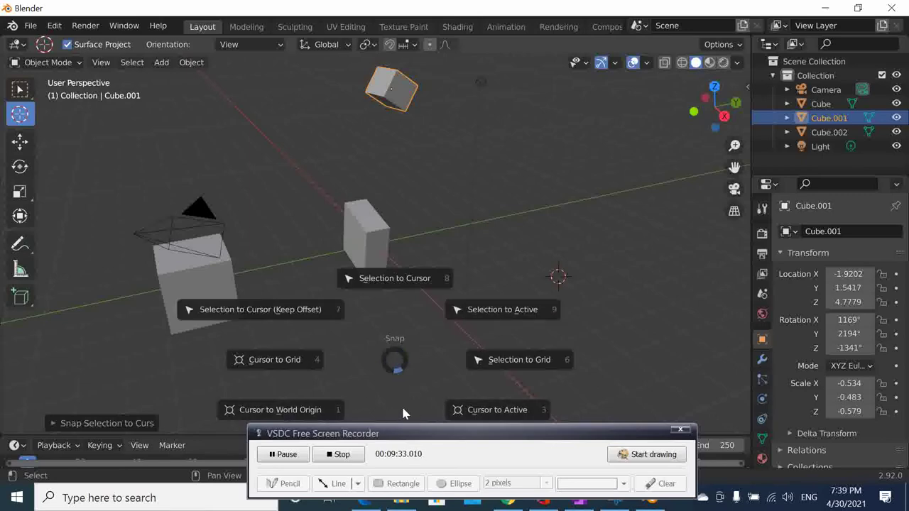
pyautogui.click(380, 290)
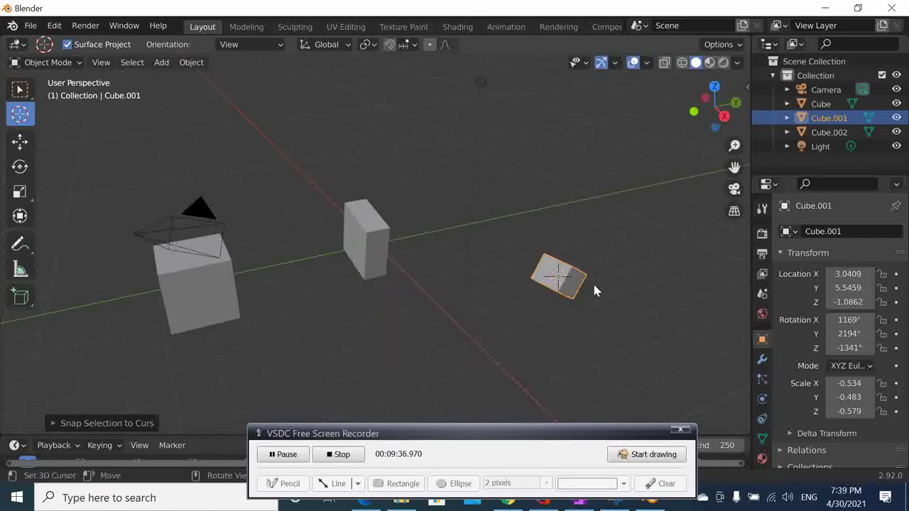
# Place the 3D cursor in the empty space above and behind Cube and snap Cube.001 to it.
pyautogui.click(575, 317)
pyautogui.click(415, 134)
pyautogui.click(191, 63)
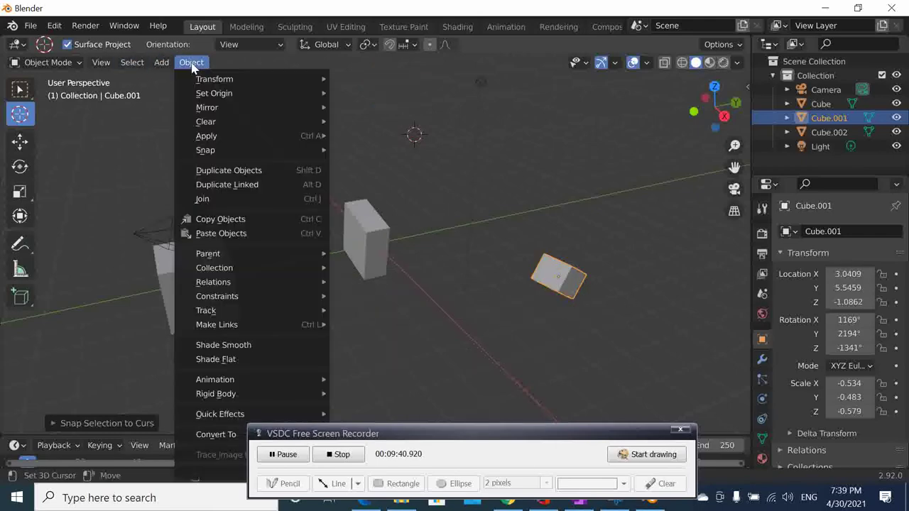
pyautogui.moveTo(242, 152)
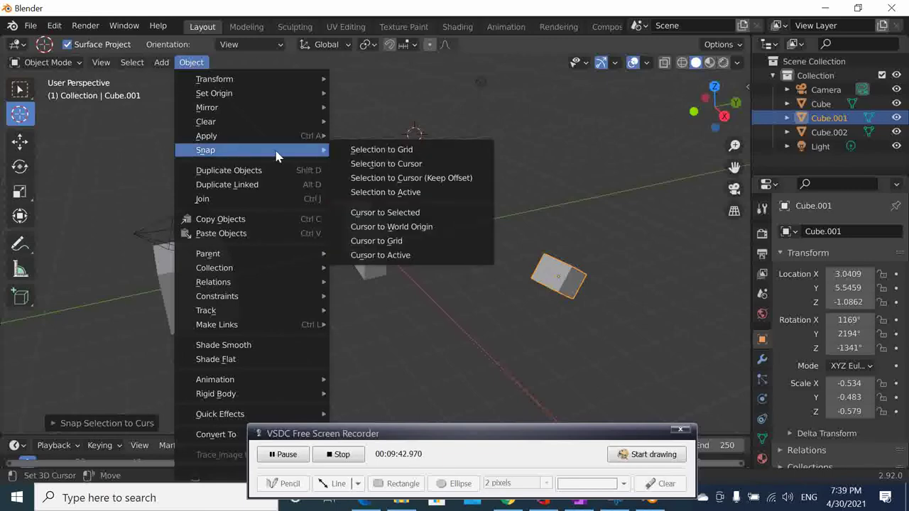
pyautogui.click(387, 166)
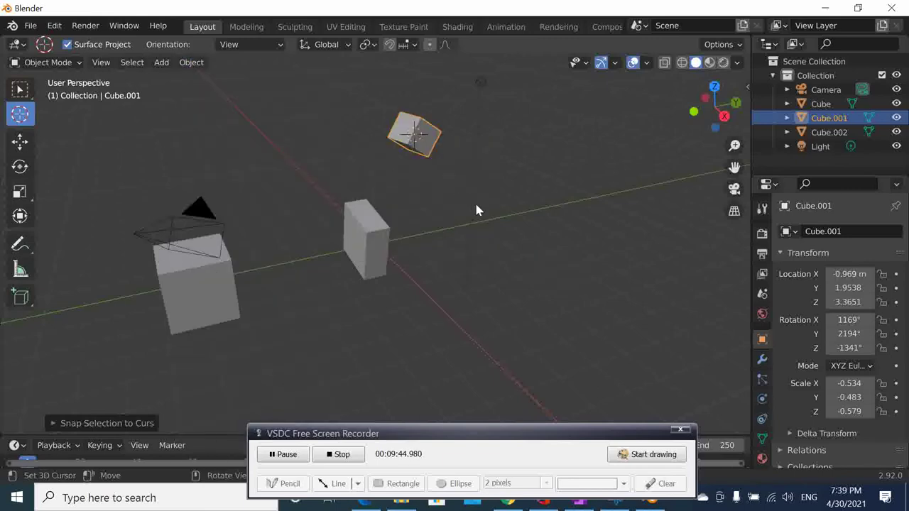
# Place the 3D cursor just below the green Y axis line, beyond Cube, and snap Cube.001 to it with Selection to Cursor.
pyautogui.click(529, 252)
pyautogui.rightClick(529, 252)
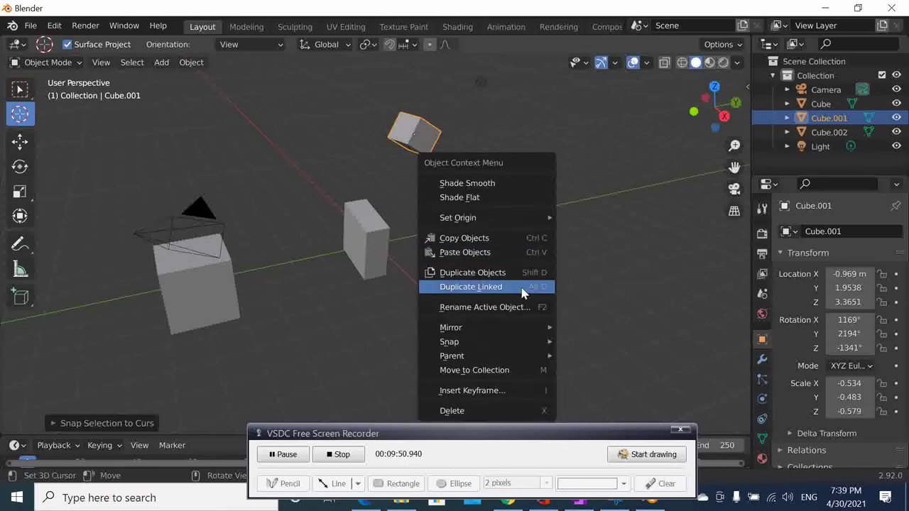
pyautogui.moveTo(524, 329)
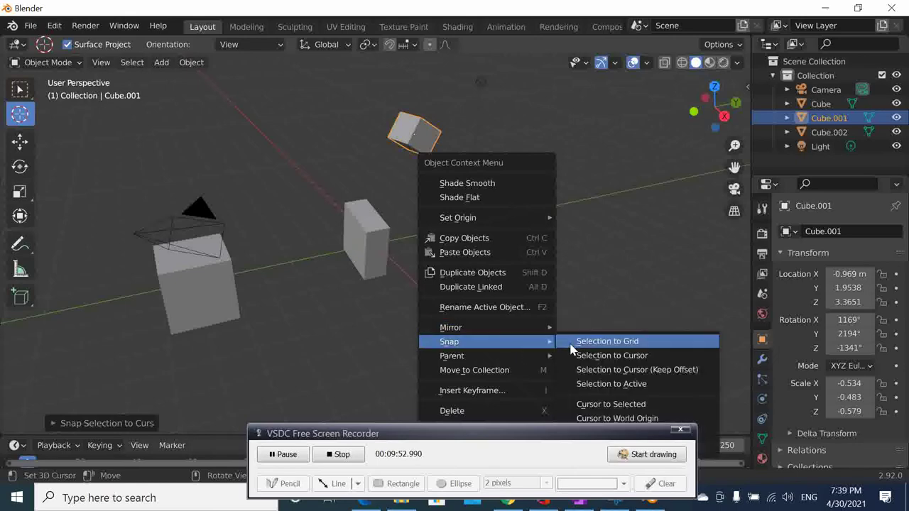
pyautogui.click(595, 357)
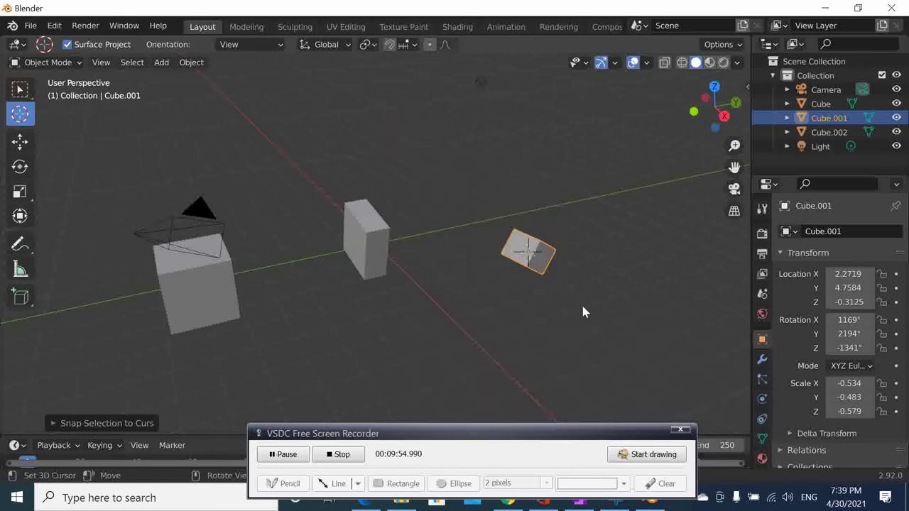
# Place the 3D cursor in the empty space beside Cube.001 and reveal the viewport's sidebar with the object's transform values.
pyautogui.click(579, 308)
pyautogui.click(596, 228)
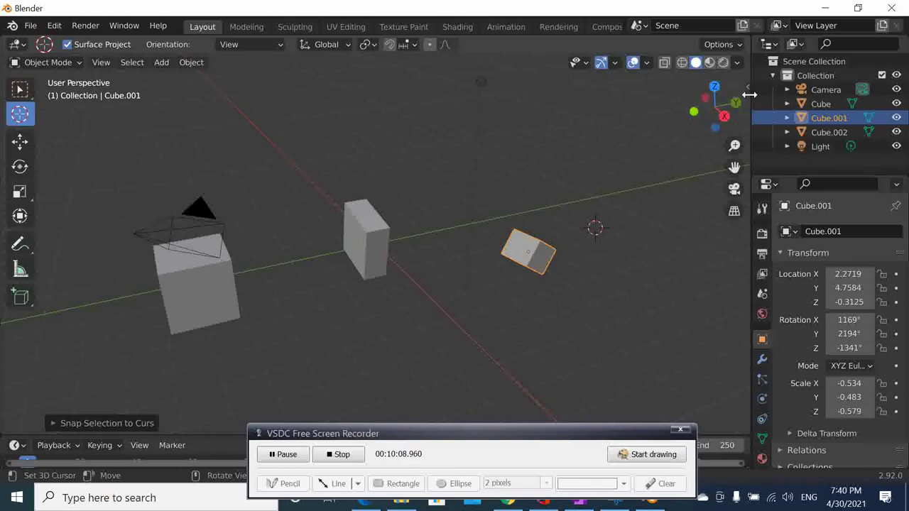
pyautogui.moveTo(730, 89); pyautogui.dragTo(637, 85)
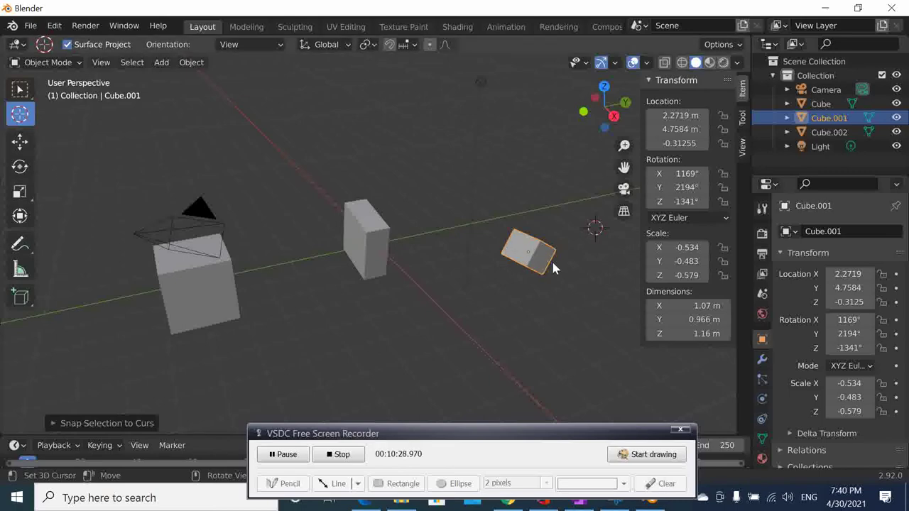
# Set Cube.001's X location to 8.27191 m by replacing only its first digit.
pyautogui.click(664, 115)
pyautogui.click(653, 116)
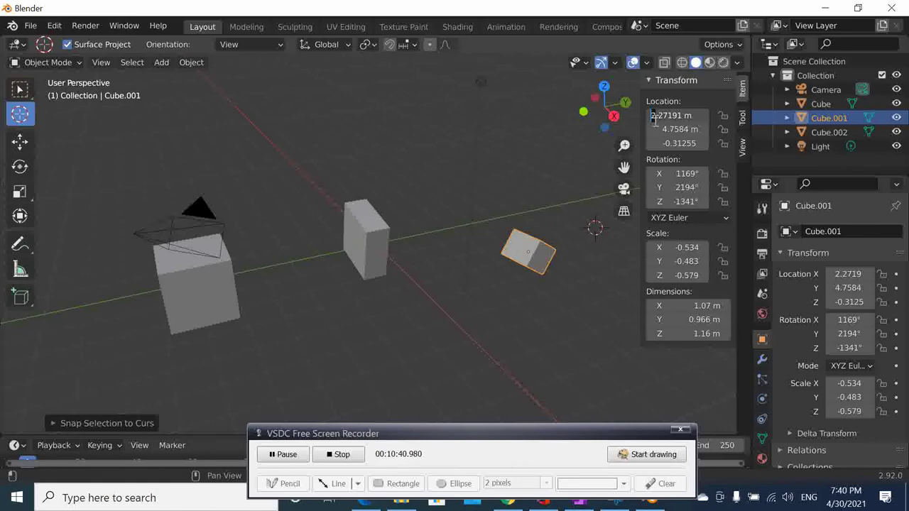
pyautogui.press('Delete')
pyautogui.write('8')
pyautogui.press('Return')
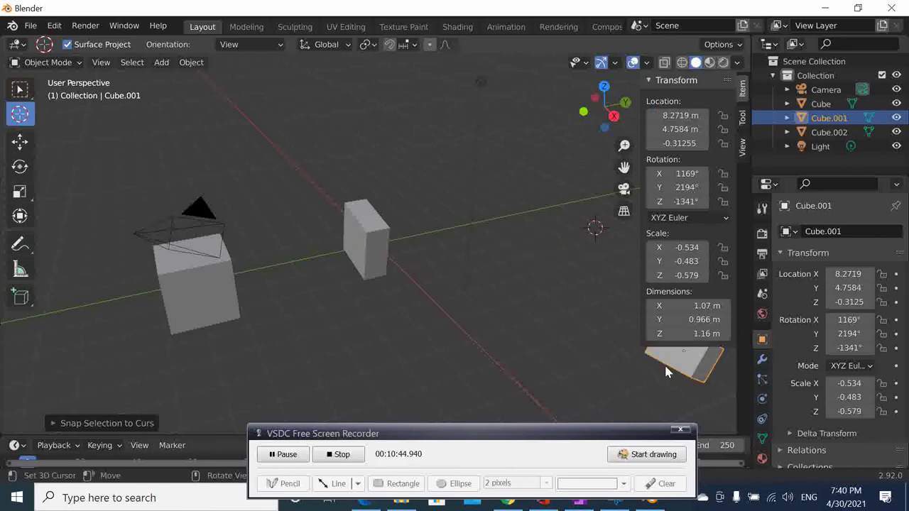
# Set Cube.001's X location to 81.272 m by inserting a 1 before the decimal point.
pyautogui.click(660, 116)
pyautogui.click(653, 117)
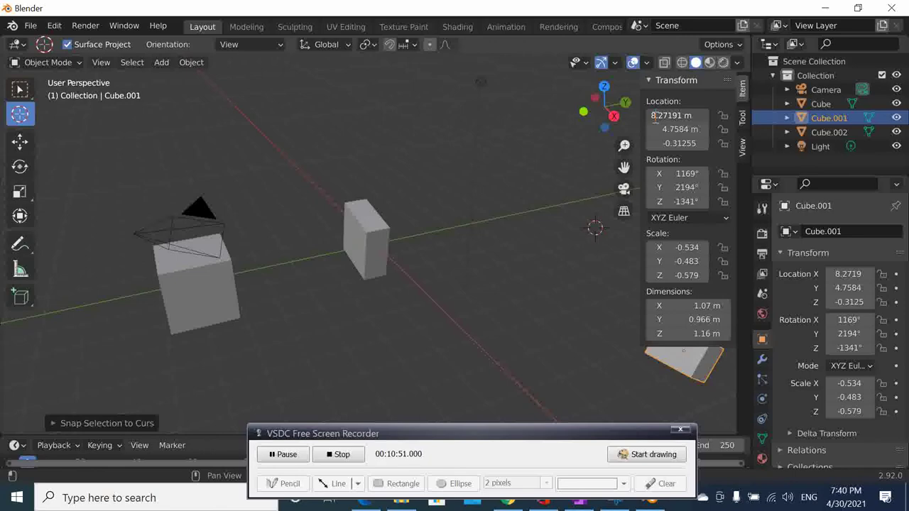
pyautogui.write('1')
pyautogui.press('Return')
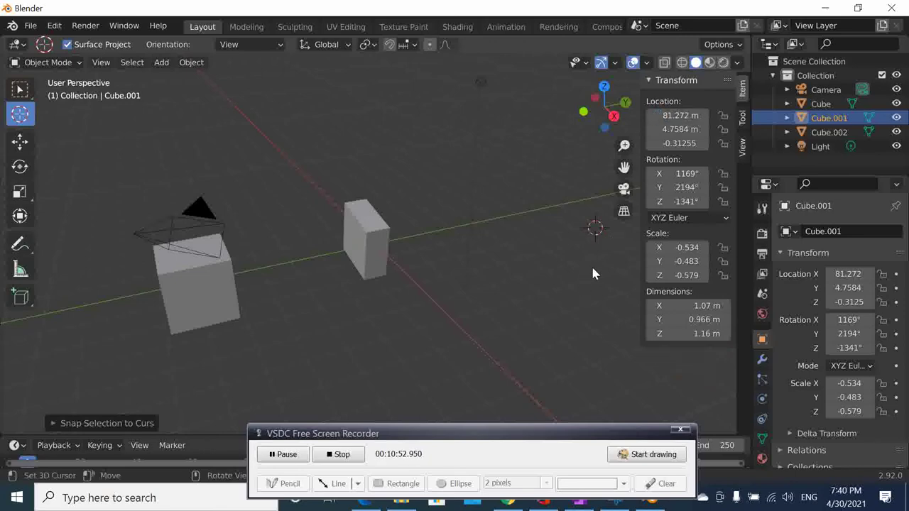
# Set Cube.001's X location to 1.2719 m.
pyautogui.click(682, 115)
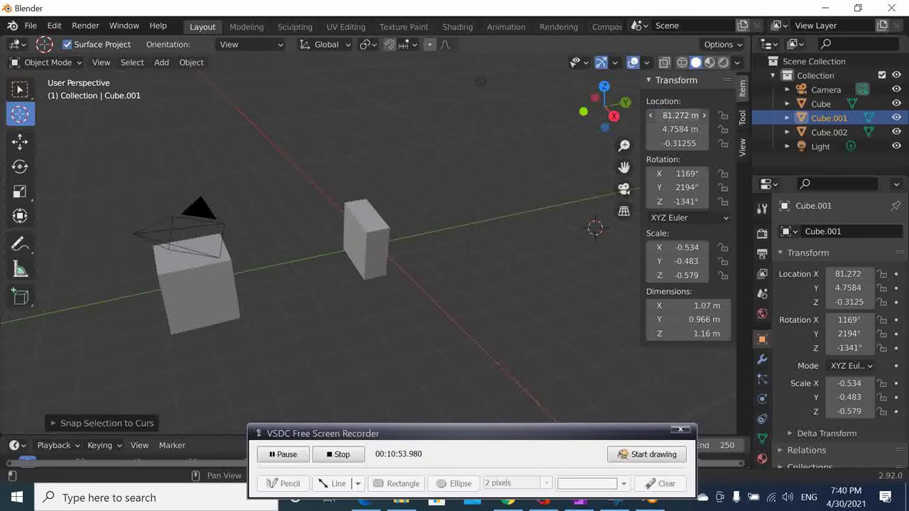
pyautogui.click(658, 116)
pyautogui.press('BackSpace')
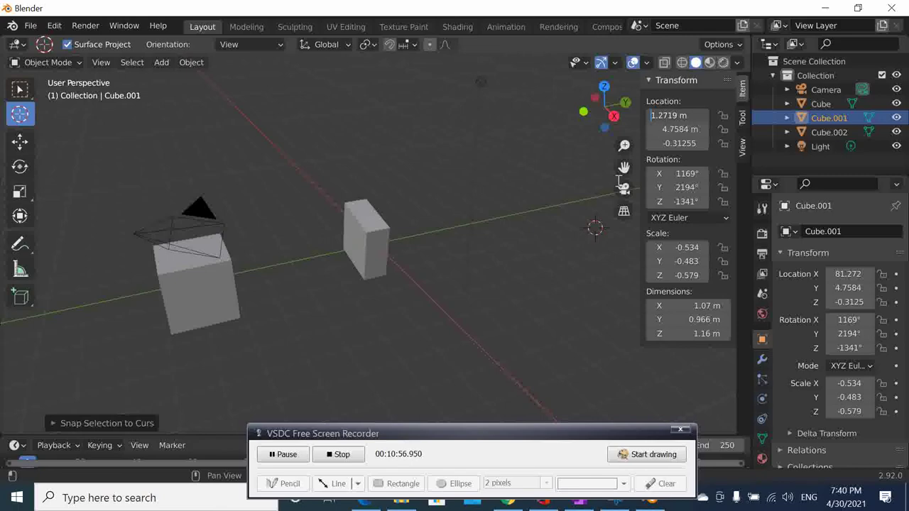
pyautogui.press('Return')
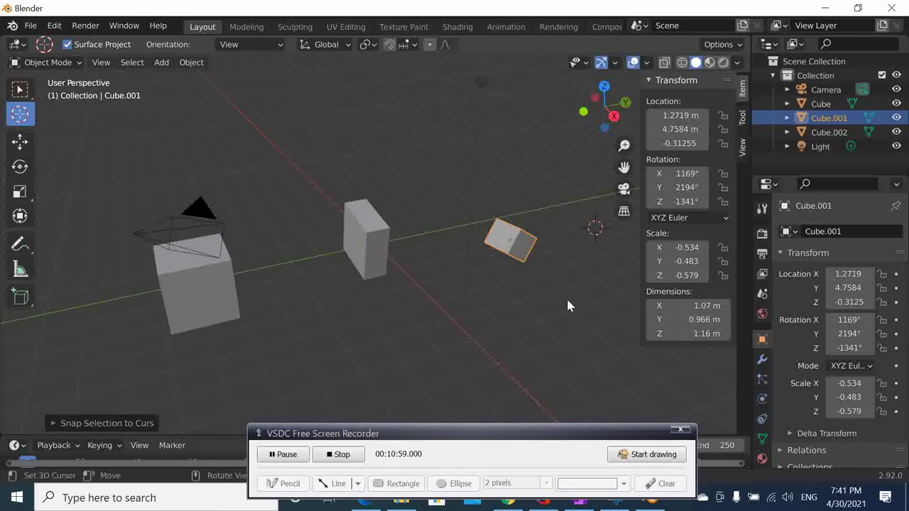
# Set Cube.001's X rotation to 119.09 degrees.
pyautogui.click(684, 174)
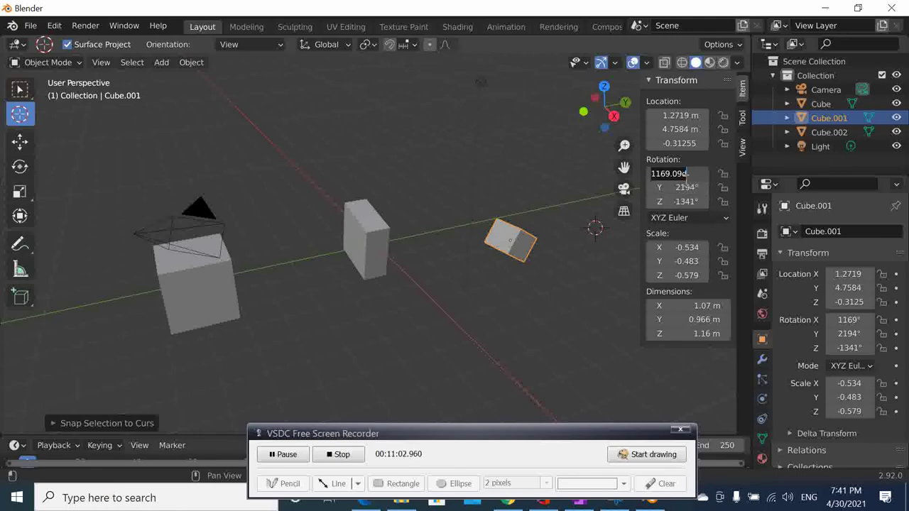
pyautogui.click(673, 176)
pyautogui.press('BackSpace')
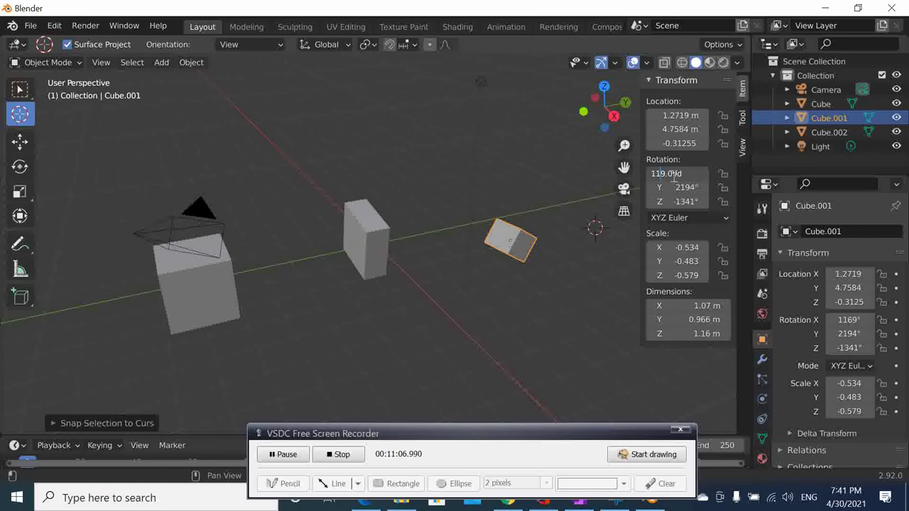
pyautogui.press('Return')
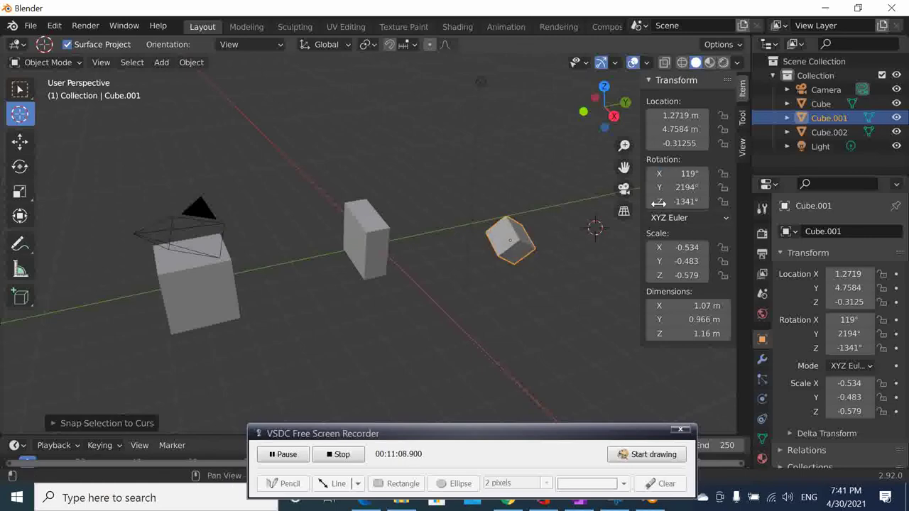
# Set Cube.001's X rotation to 11.09 degrees.
pyautogui.click(681, 174)
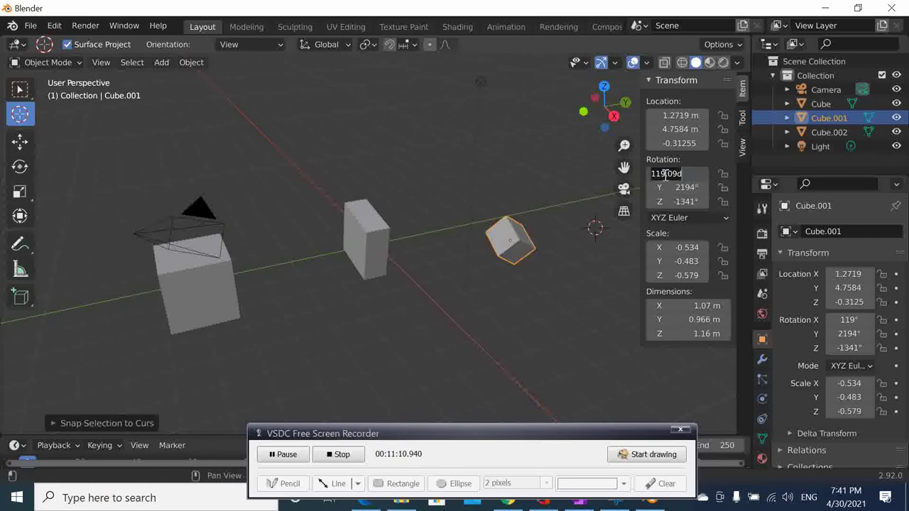
pyautogui.click(668, 175)
pyautogui.press('BackSpace')
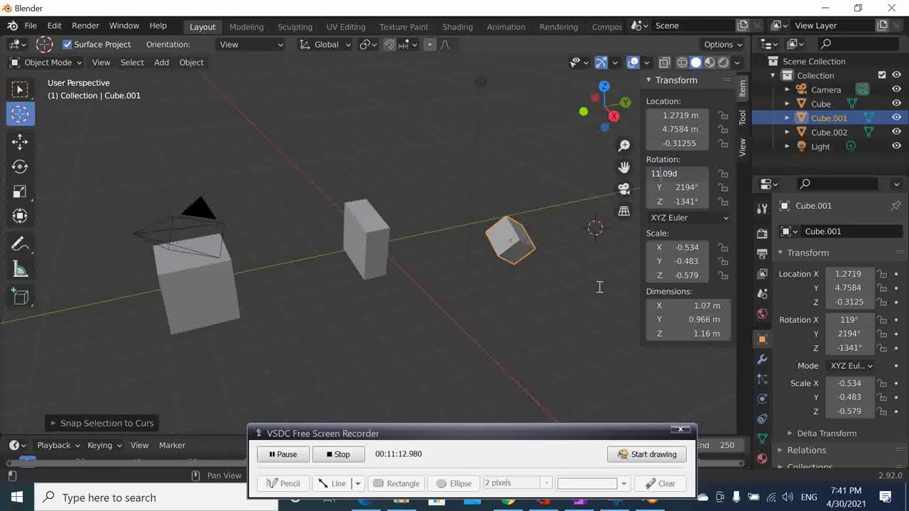
pyautogui.press('Return')
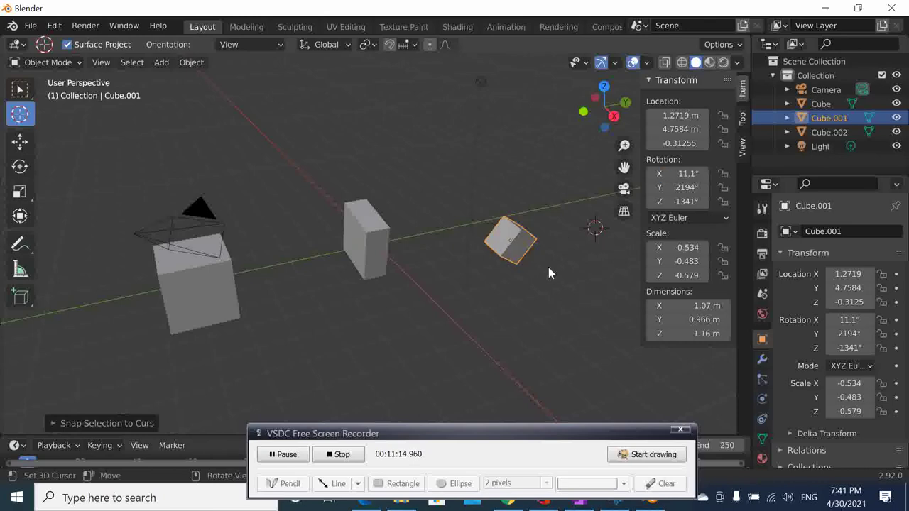
# Set Cube.001's Y scale to 5.482953, leaving its X scale as it is.
pyautogui.click(682, 248)
pyautogui.press('Escape')
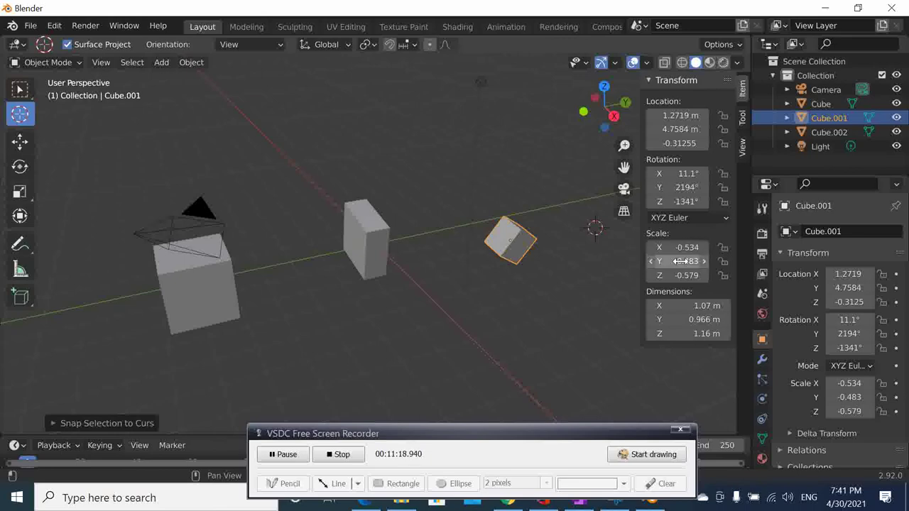
pyautogui.click(679, 261)
pyautogui.click(654, 261)
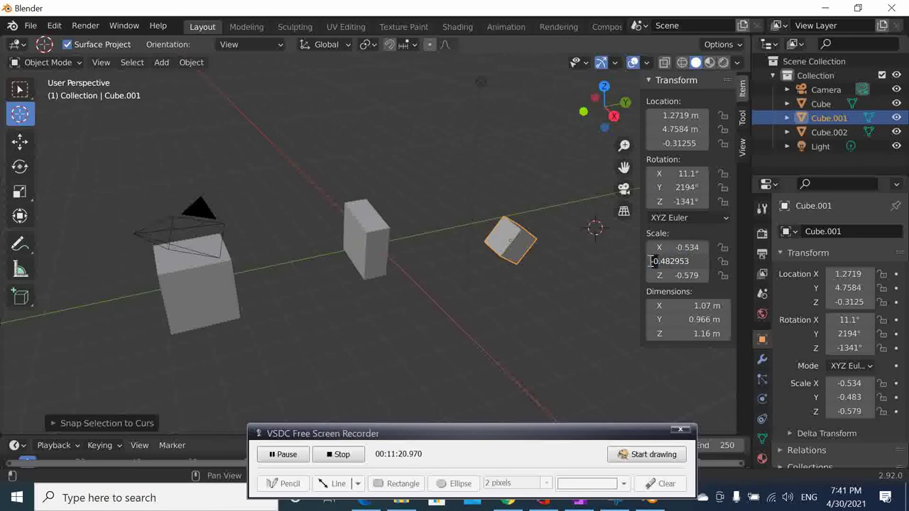
pyautogui.press('Delete')
pyautogui.press('Delete')
pyautogui.write('5')
pyautogui.press('Return')
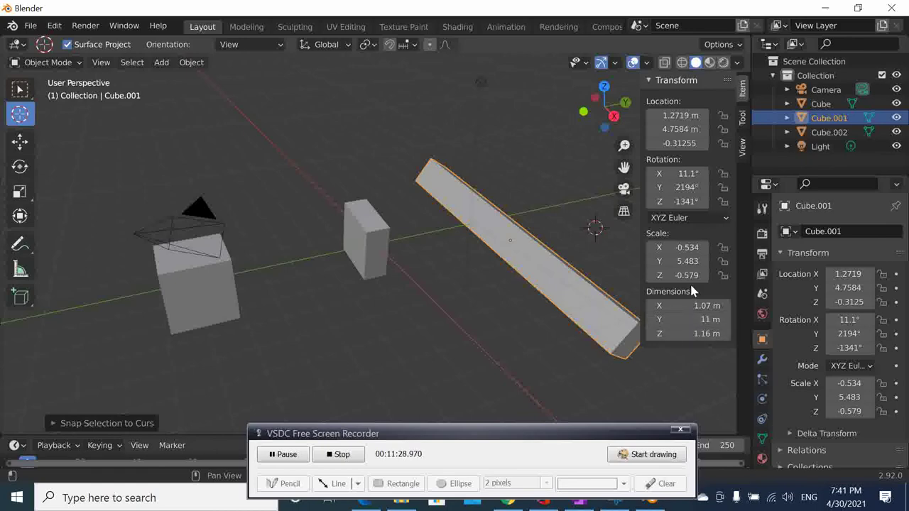
# Place the 3D cursor high in the empty space behind Cube and bring up the 3D cursor's location values.
pyautogui.click(603, 246)
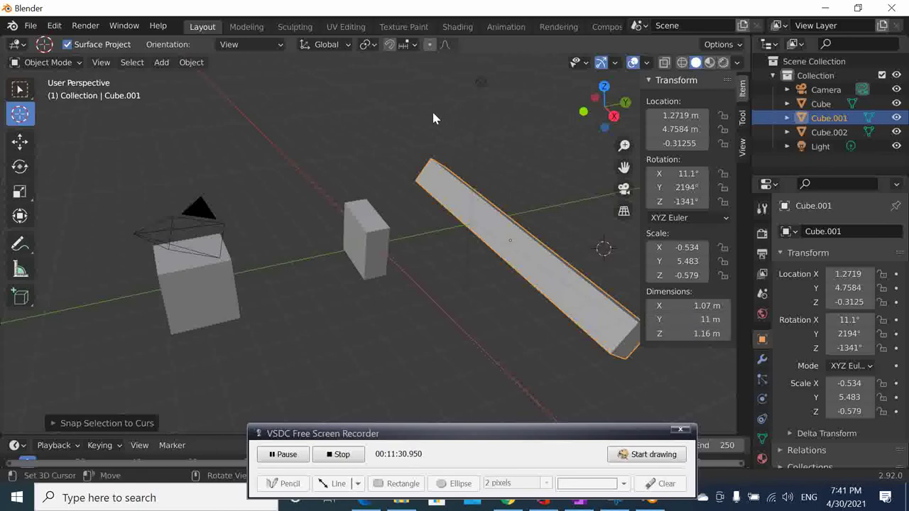
pyautogui.click(392, 97)
pyautogui.click(744, 150)
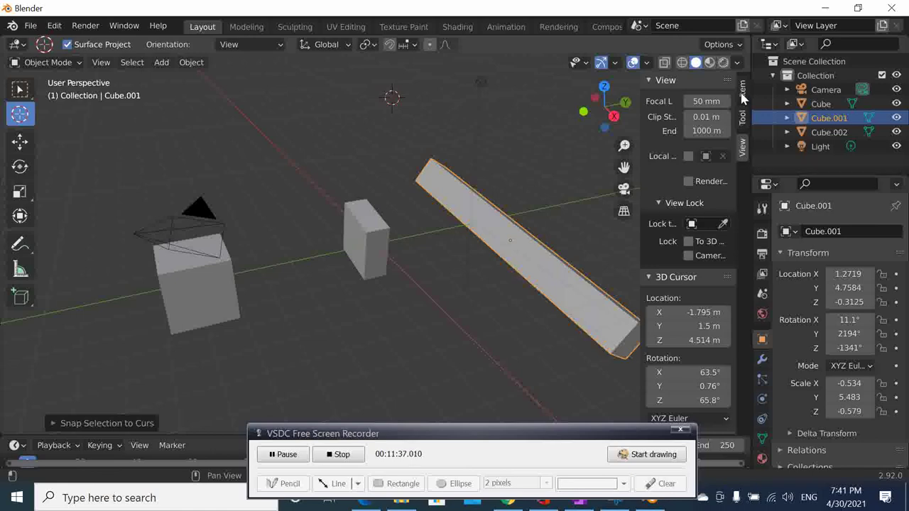
pyautogui.click(744, 94)
pyautogui.click(744, 150)
# Set the 3D cursor's X location to 5.79485 m.
pyautogui.click(691, 312)
pyautogui.click(652, 313)
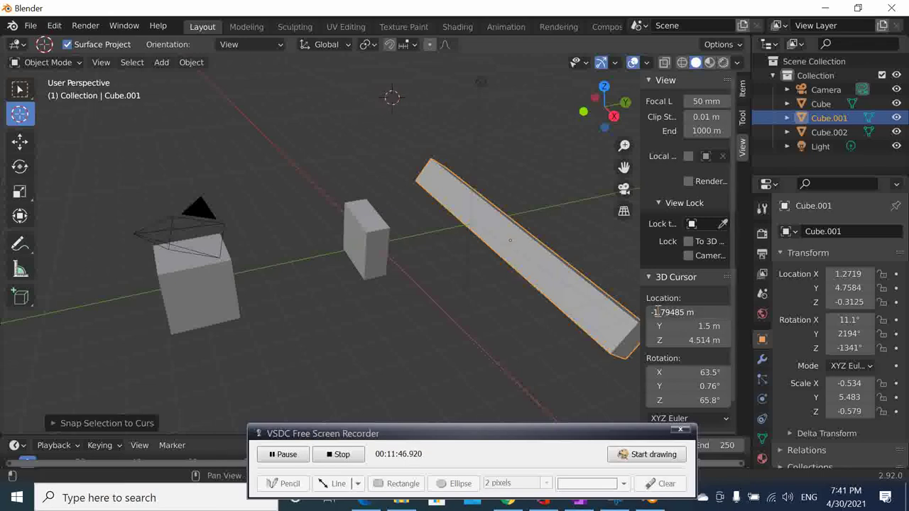
pyautogui.press('Delete')
pyautogui.write('5')
pyautogui.press('Return')
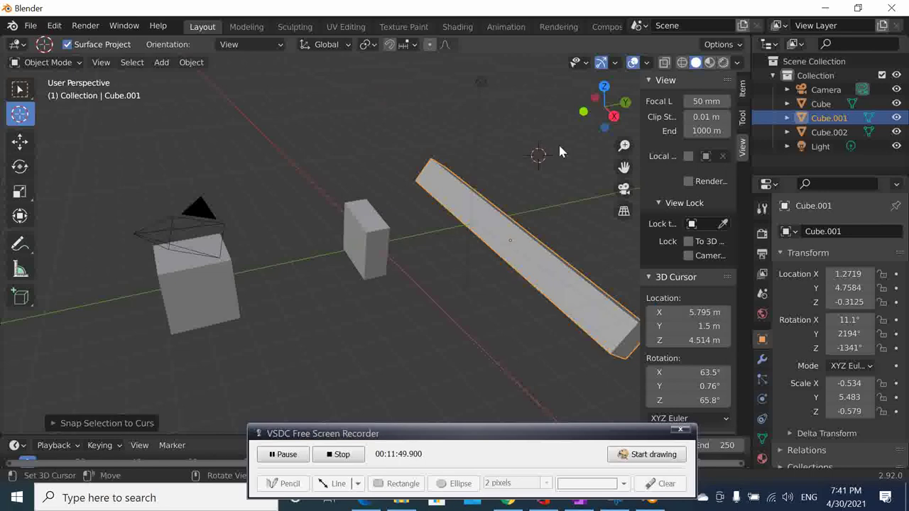
# Set the 3D cursor's Y location to 4.50029 m.
pyautogui.click(668, 326)
pyautogui.click(661, 327)
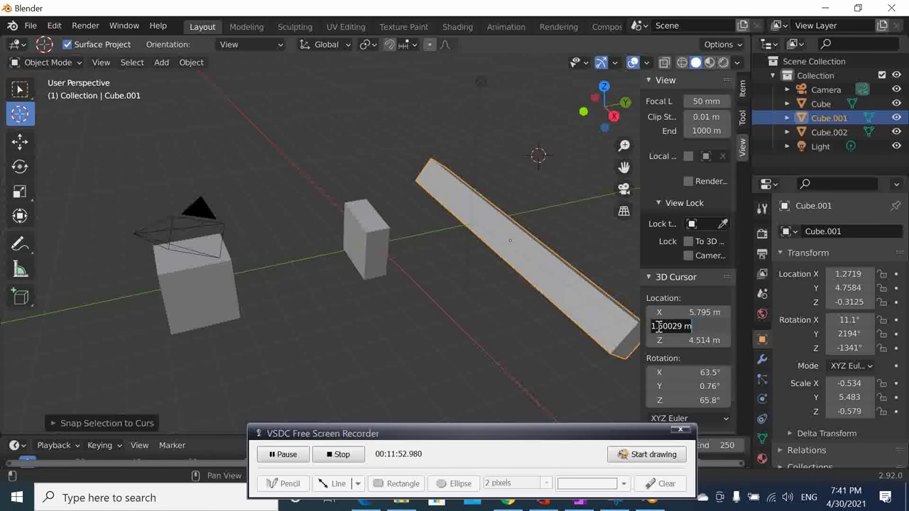
pyautogui.click(653, 327)
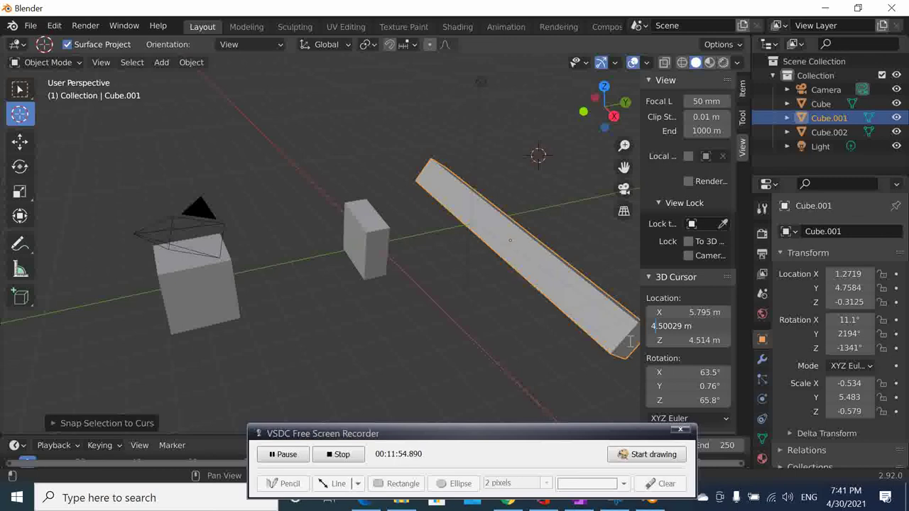
pyautogui.click(536, 382)
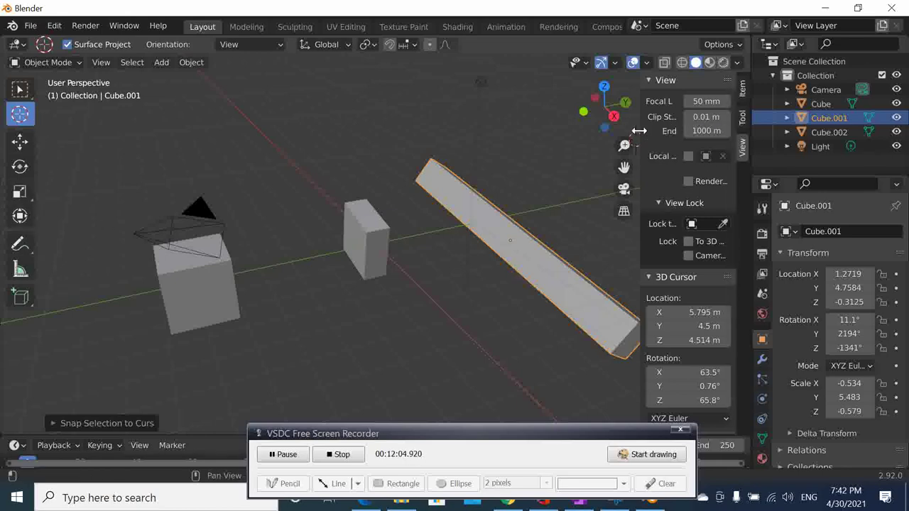
# Collapse the viewport's sidebar, reopen it, and collapse it again.
pyautogui.moveTo(640, 129); pyautogui.dragTo(746, 140)
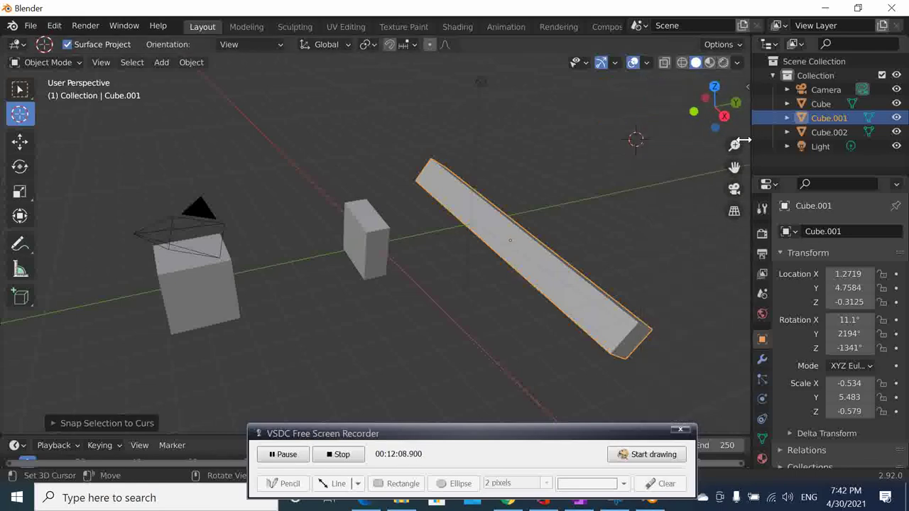
pyautogui.click(747, 86)
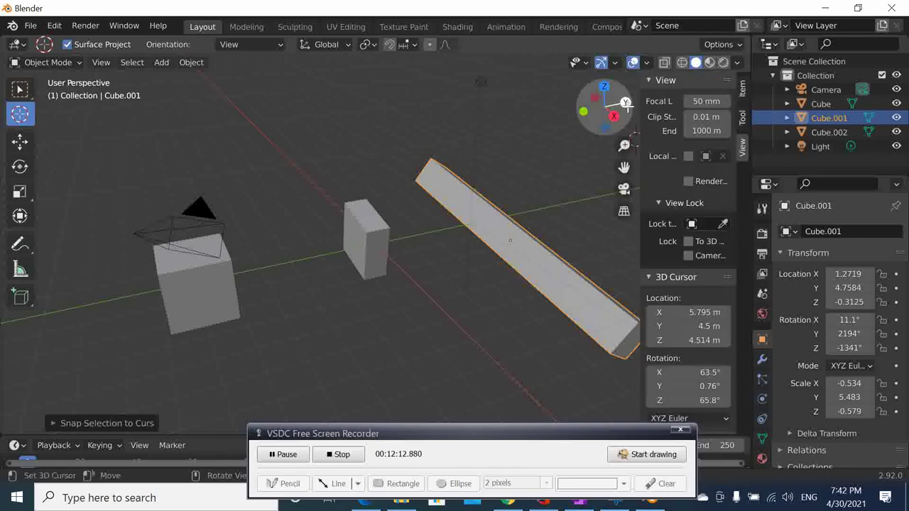
pyautogui.moveTo(643, 115); pyautogui.dragTo(763, 112)
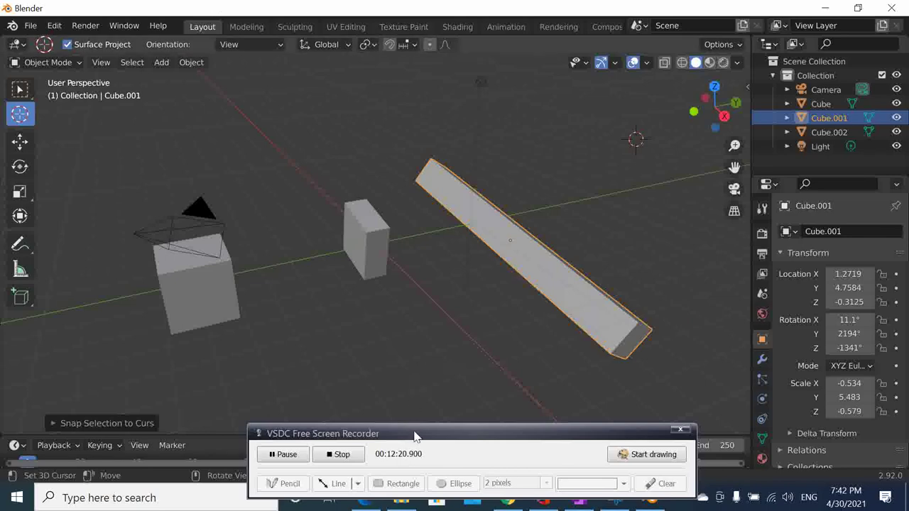
pyautogui.moveTo(415, 436); pyautogui.dragTo(417, 354)
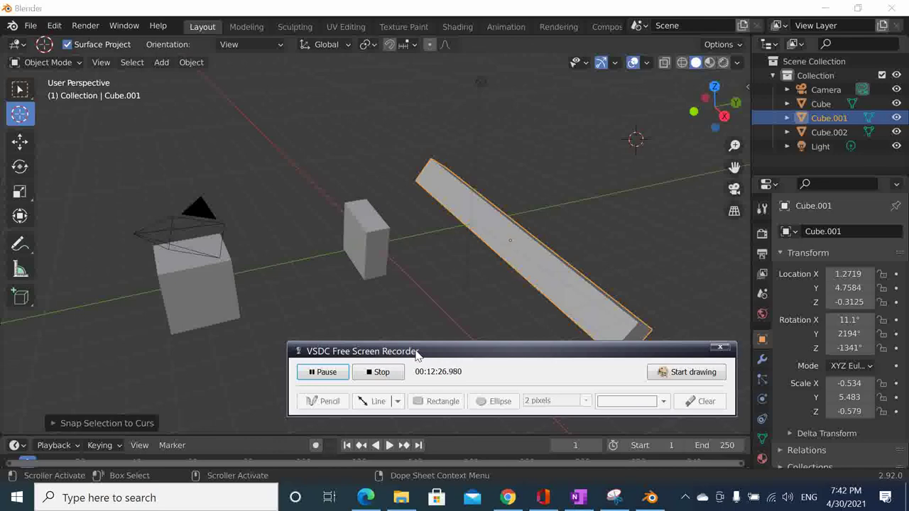